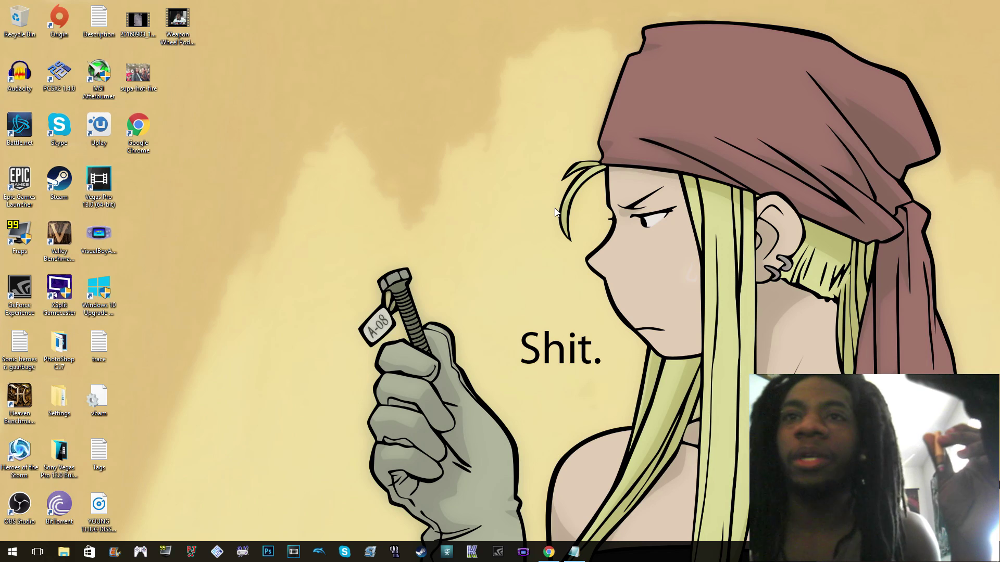
Step: Launch the Dolphin emulator, reposition its window and browse the game list from start to end and back
left_click(318, 552)
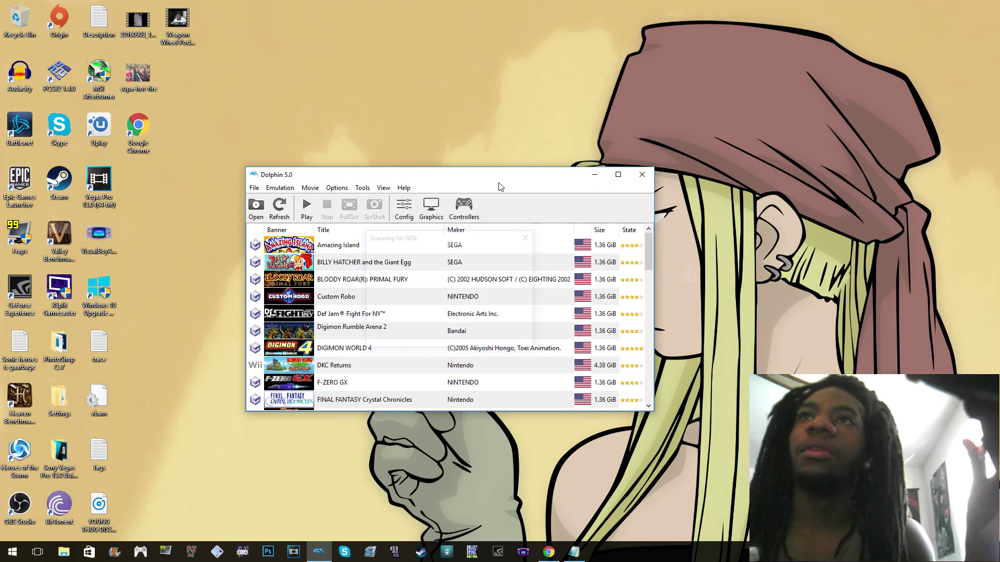
left_click_drag(499, 181, 522, 175)
scroll(527, 312, "down", 12)
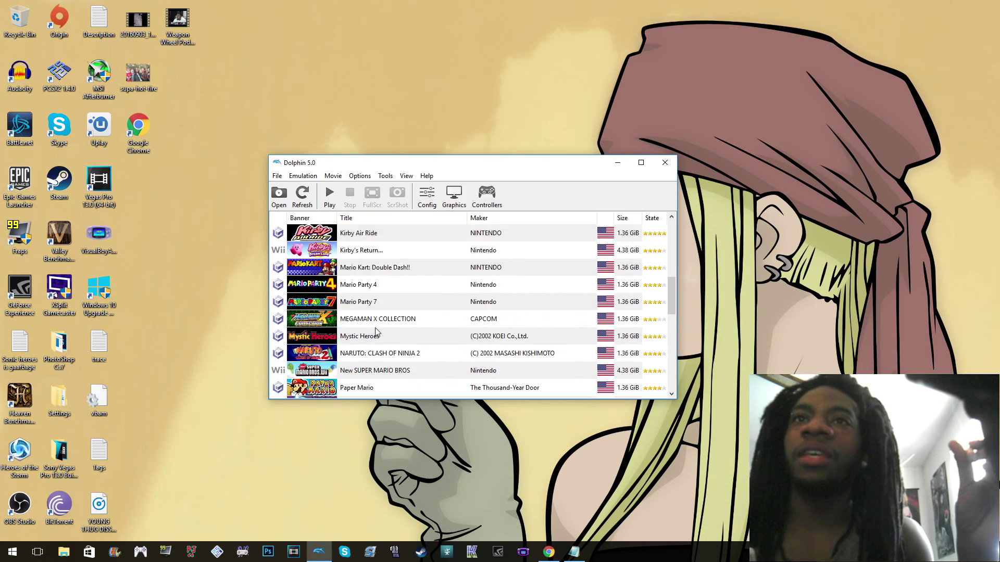
scroll(382, 327, "up", 12)
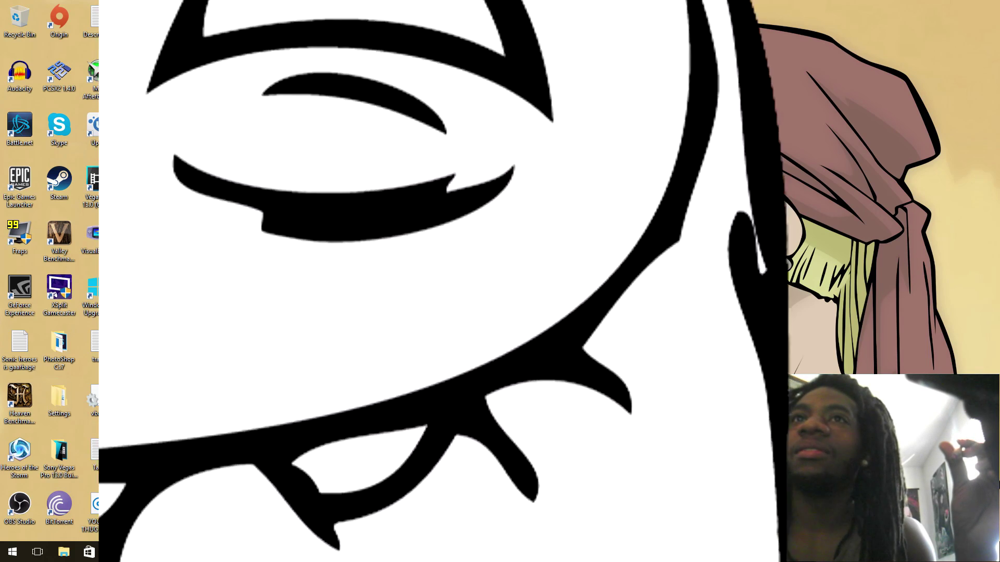
scroll(431, 279, "down", 1)
scroll(431, 280, "up", 1)
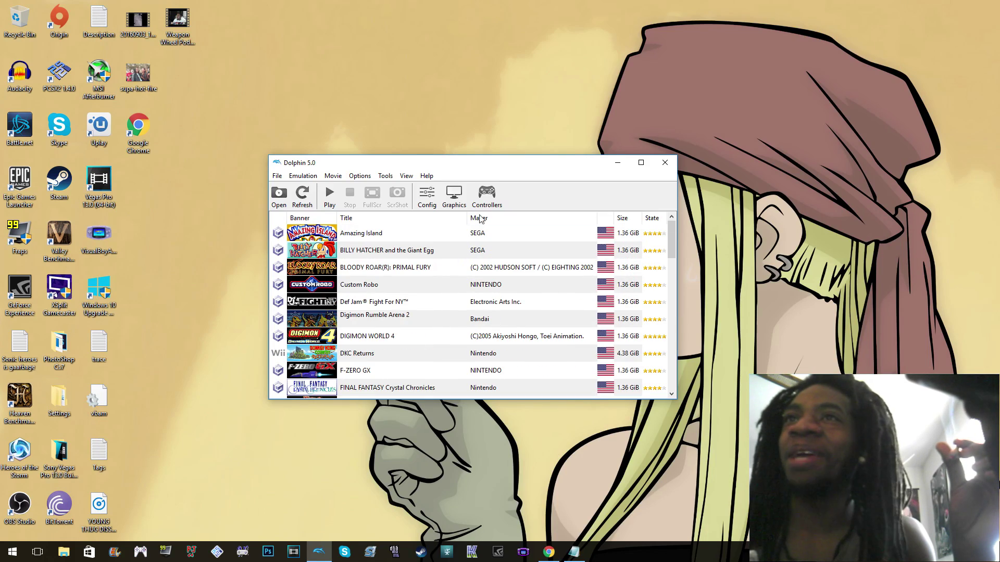
Step: Open the controller configuration and set GameCube Port 1 to Standard Controller
left_click(493, 192)
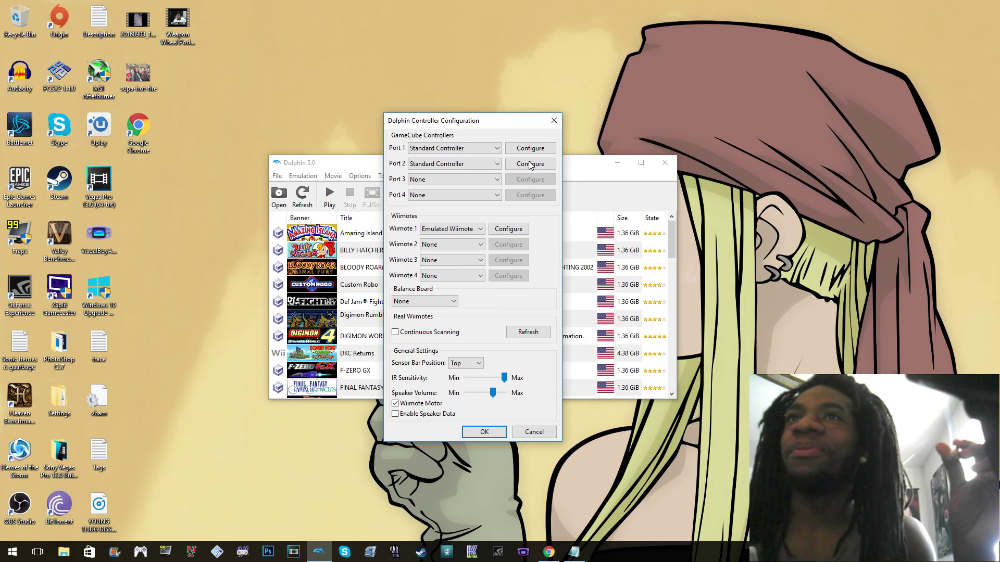
left_click_drag(494, 123, 505, 152)
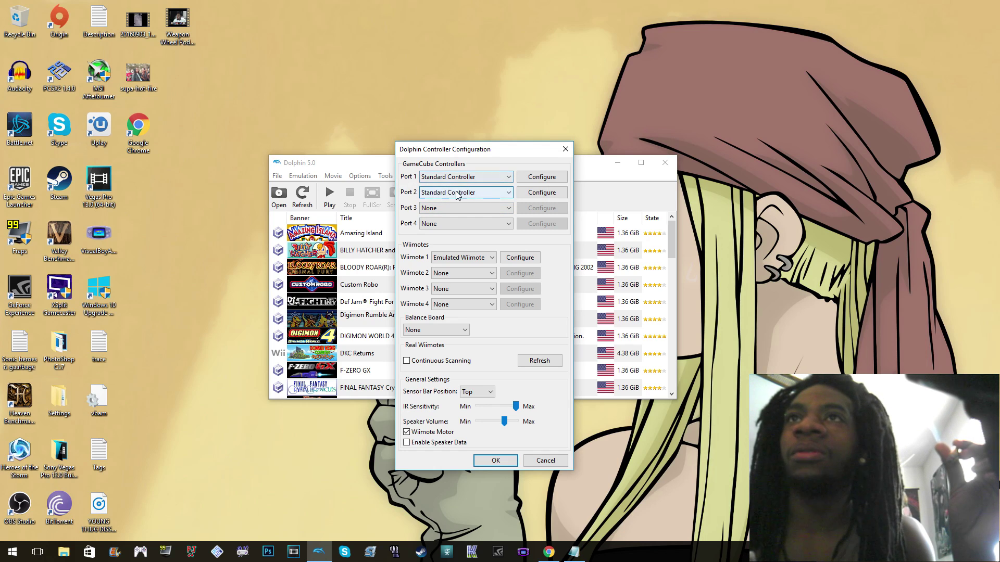
left_click(508, 180)
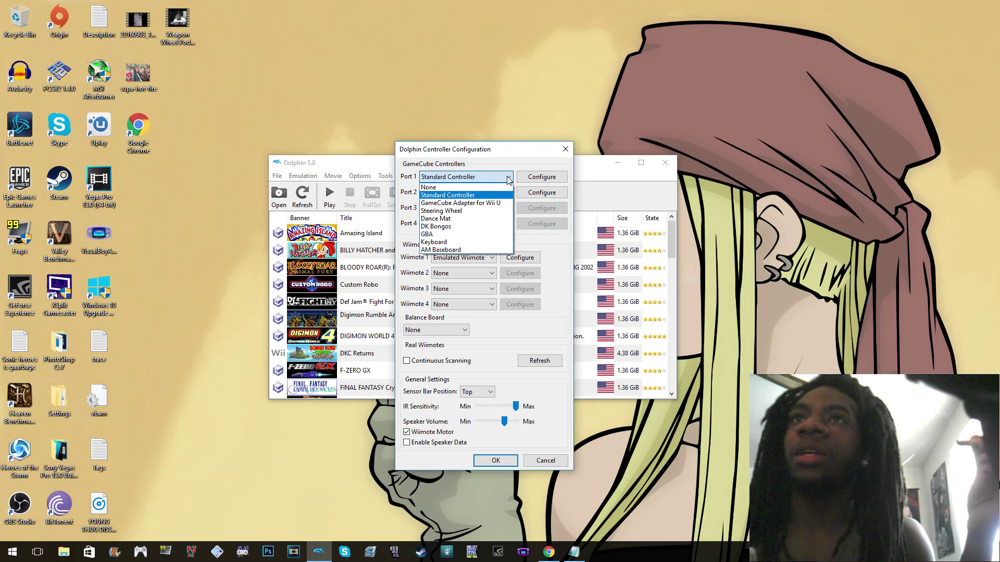
left_click(480, 195)
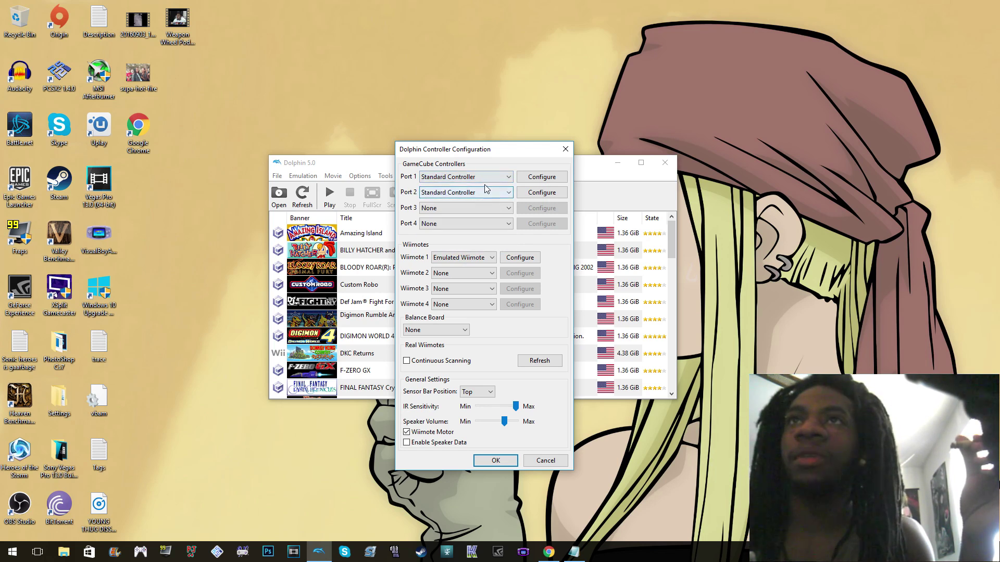
Step: Open the Port 1 GameCube controller setup and choose XInput/0/Gamepad as its device
left_click(537, 179)
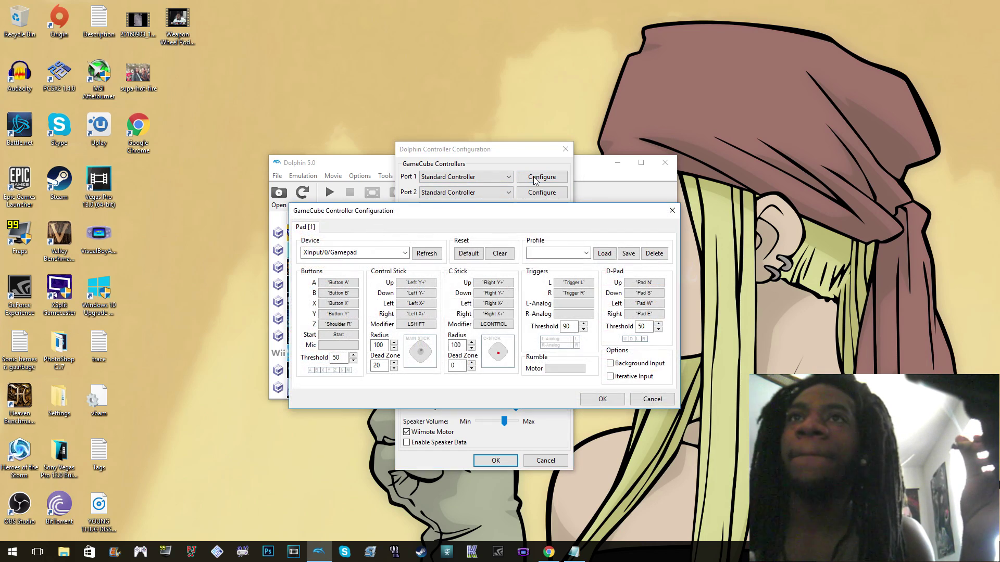
left_click(405, 253)
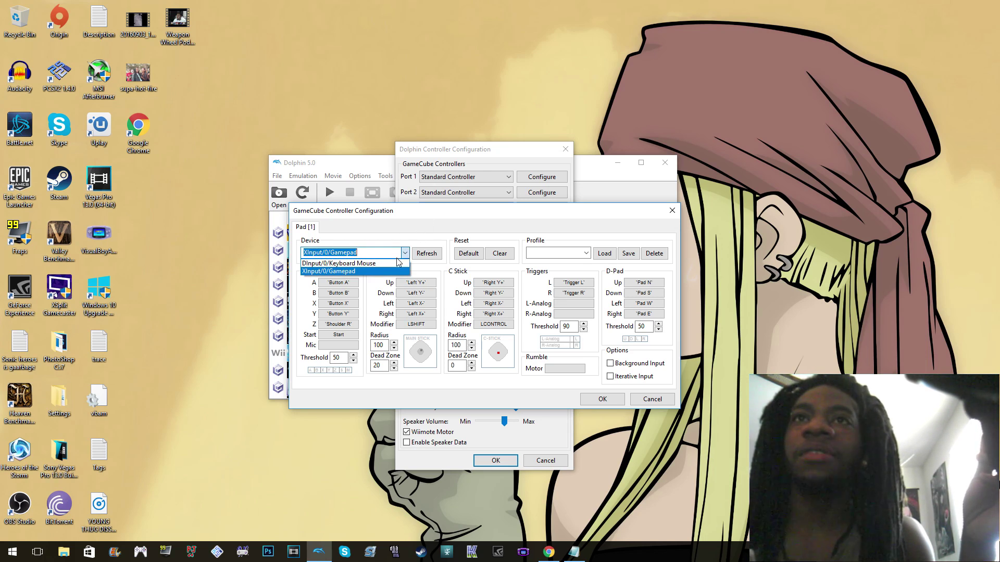
left_click(337, 271)
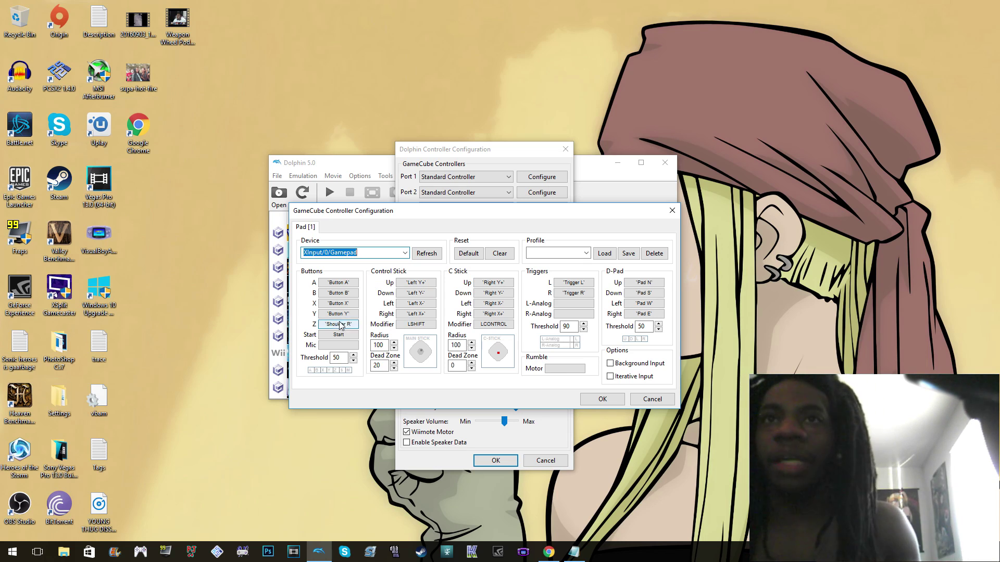
Step: Map the pad's A to Button A, Z to Shoulder R and Control Stick Up to Left Y+, leaving the profile blank
left_click(354, 287)
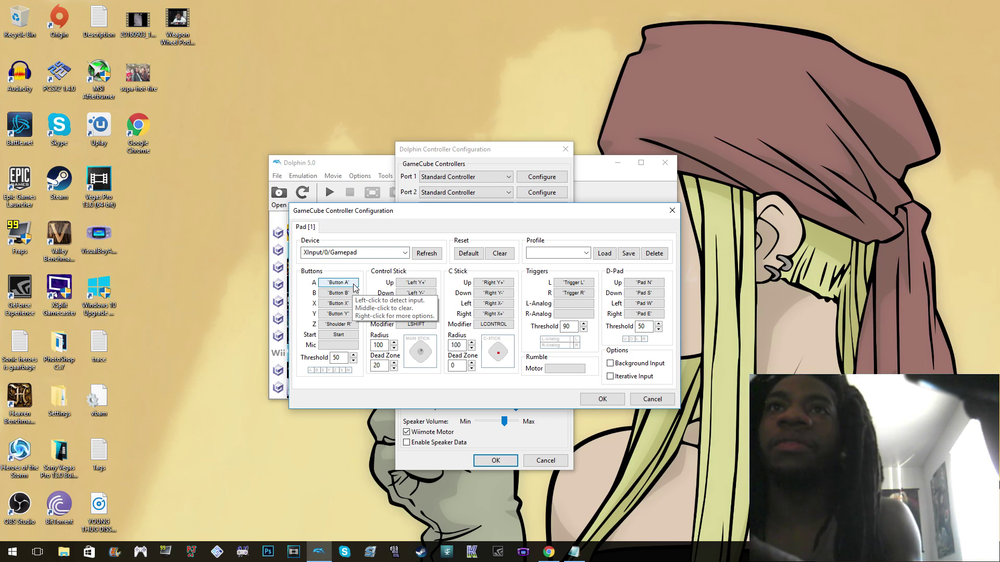
left_click(354, 287)
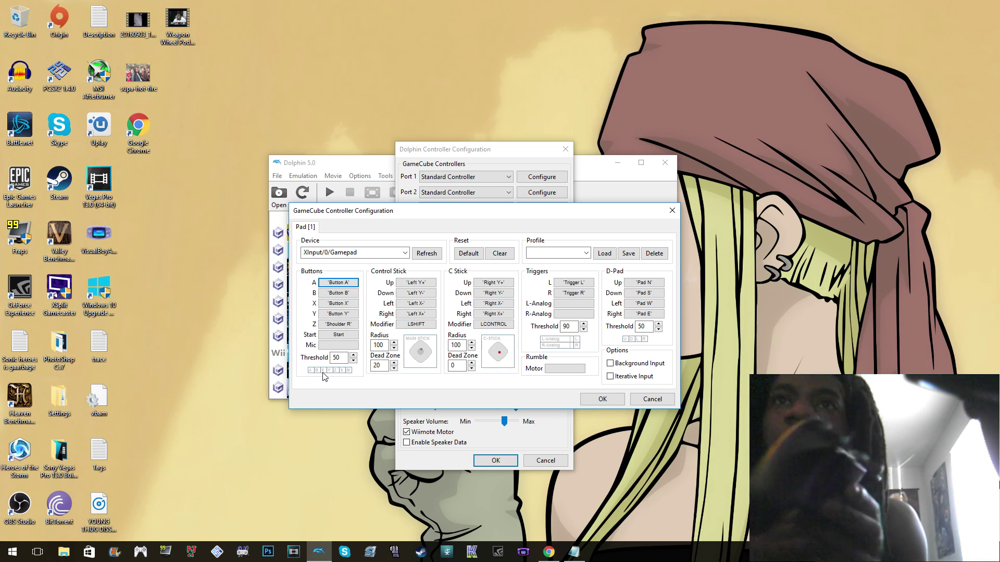
left_click(349, 326)
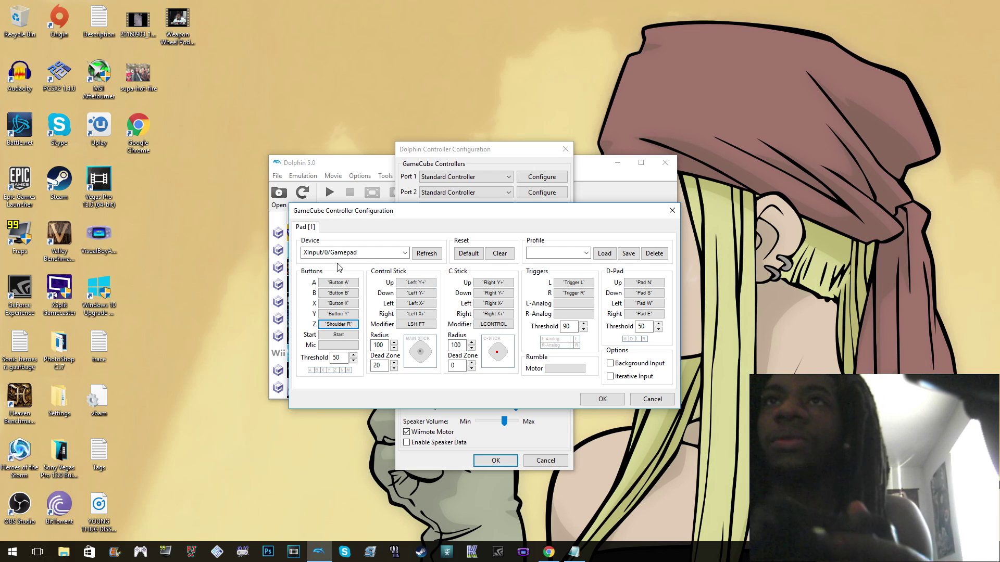
left_click(432, 288)
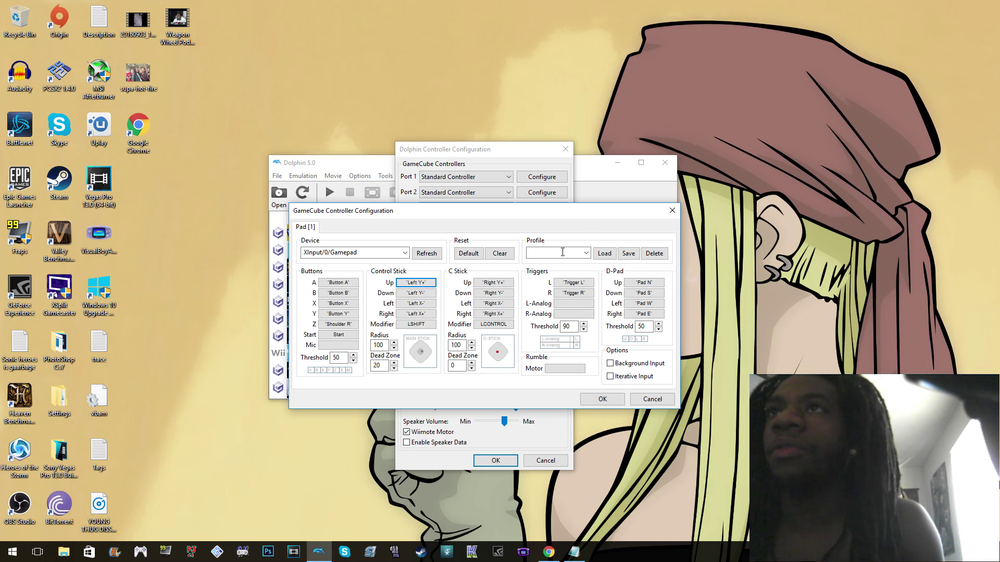
left_click(585, 254)
left_click(588, 256)
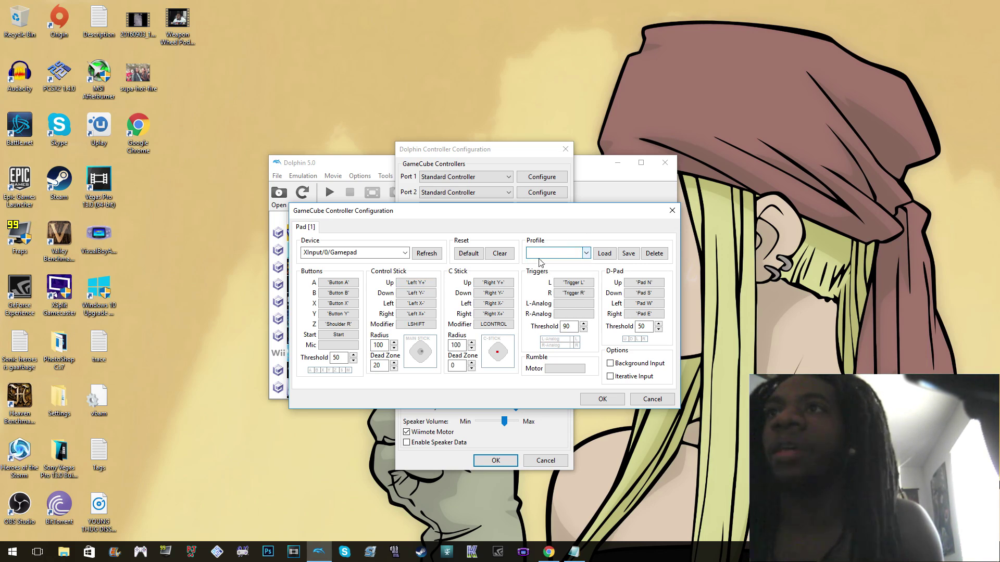
Step: Try to bind the GameCube pad's rumble to Motor L, inserting it twice, and apply the setting
left_click(564, 368)
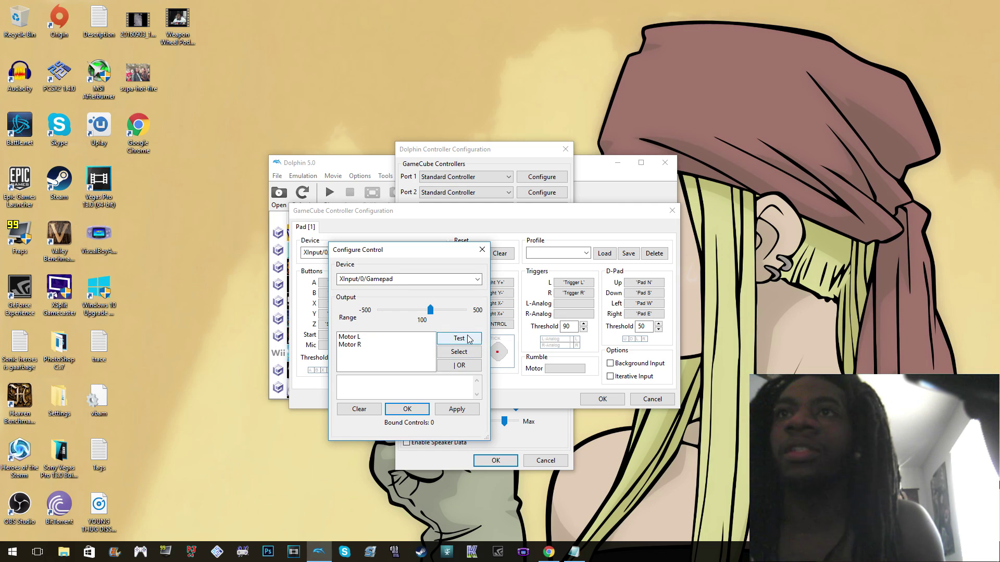
left_click(347, 338)
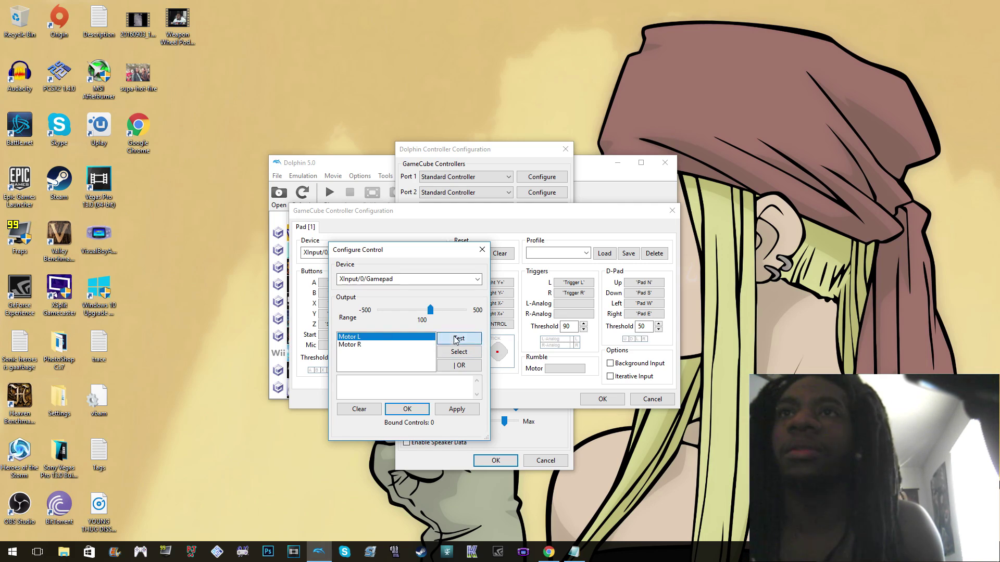
left_click(459, 352)
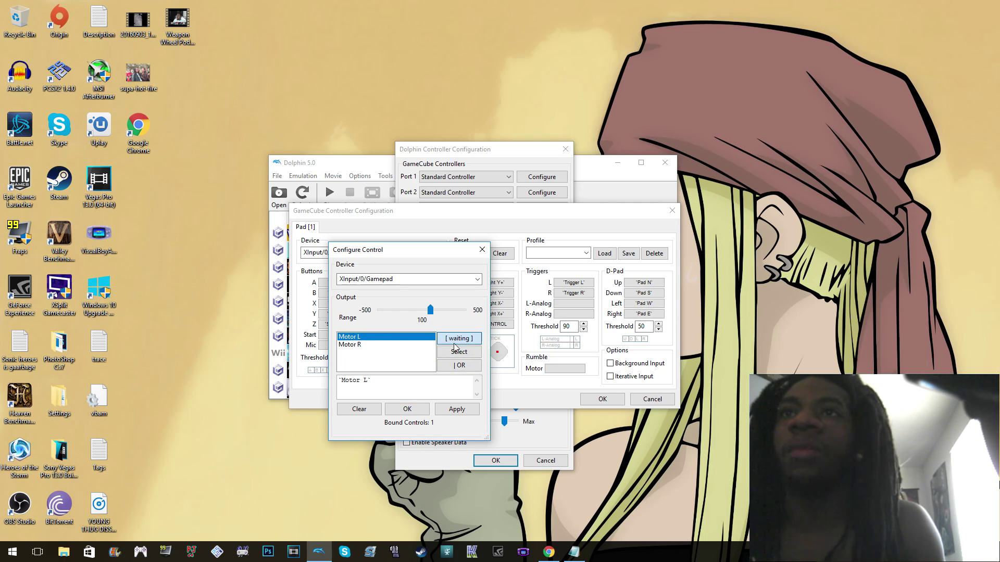
left_click(456, 354)
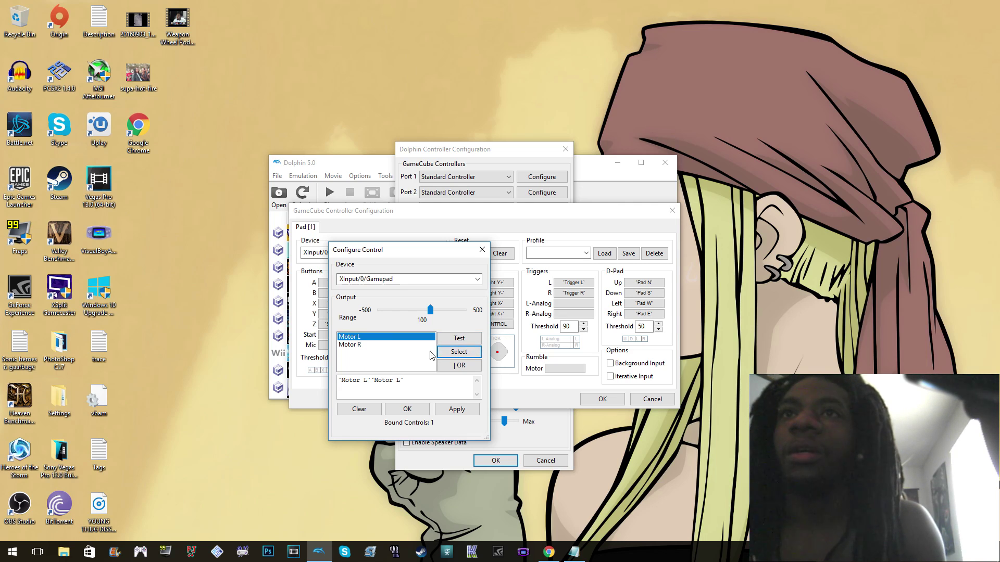
left_click(457, 409)
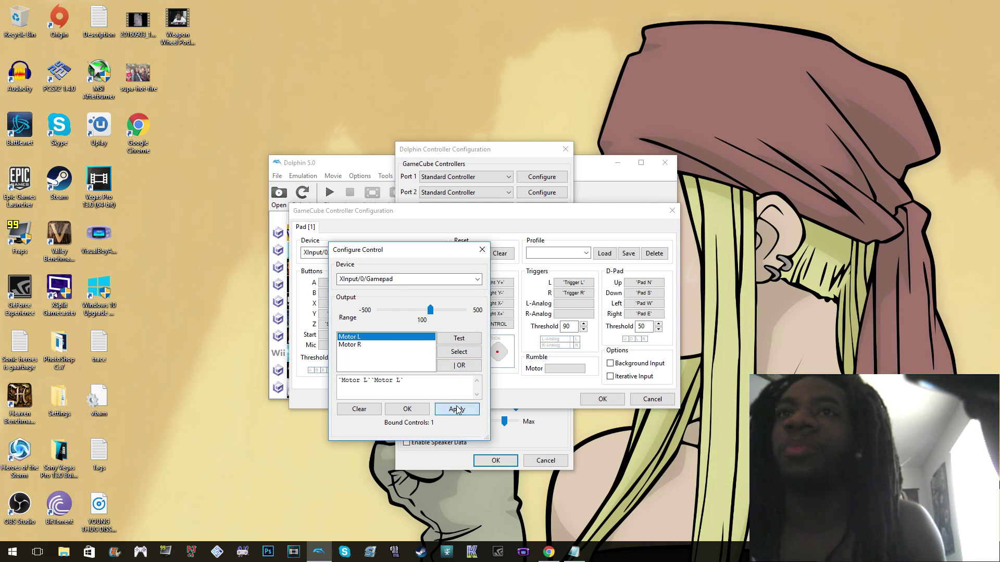
left_click(424, 409)
Step: Reopen the rumble motor's control settings and clear the doubled Motor L expression
left_click(565, 368)
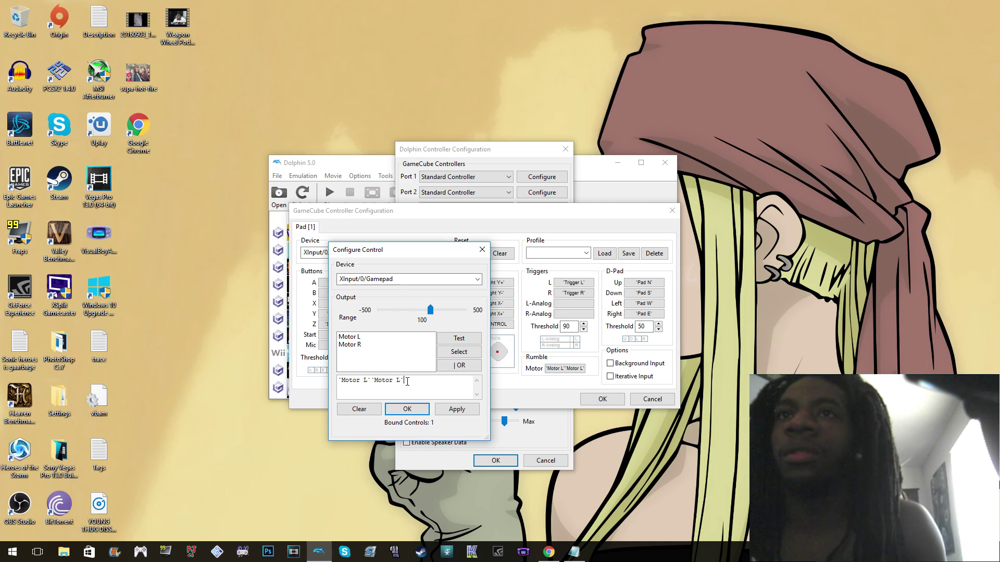
key("BackSpace")
key("BackSpace")
key("BackSpace")
key("BackSpace")
key("BackSpace")
key("BackSpace")
key("BackSpace")
key("BackSpace")
key("BackSpace")
key("BackSpace")
key("BackSpace")
key("BackSpace")
key("BackSpace")
key("BackSpace")
key("BackSpace")
key("BackSpace")
key("BackSpace")
key("BackSpace")
Step: Bind the rumble to Motor L and Motor R, test it, and save the GameCube pad configuration
left_click(365, 337)
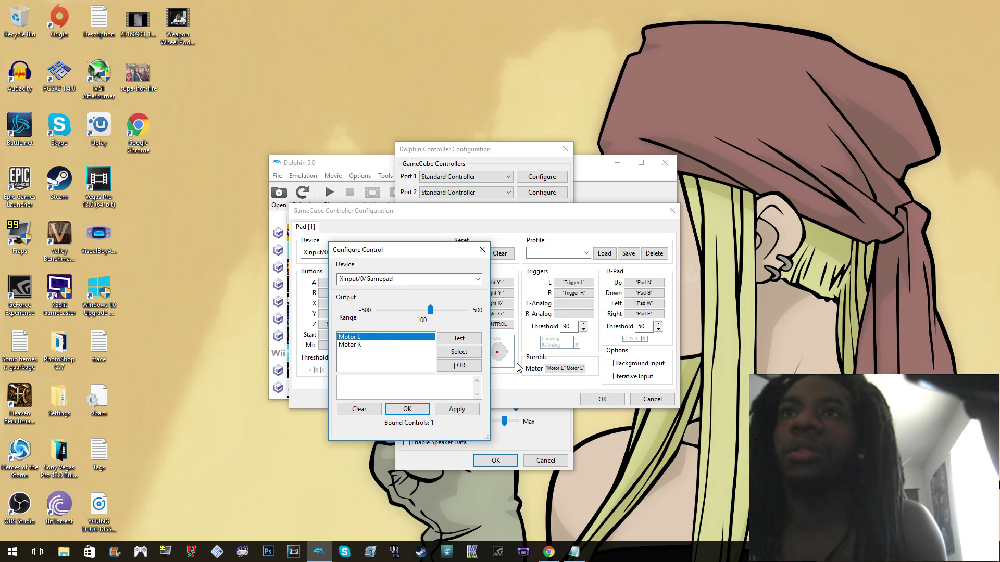
left_click(457, 352)
left_click(372, 344)
left_click(448, 351)
left_click(458, 339)
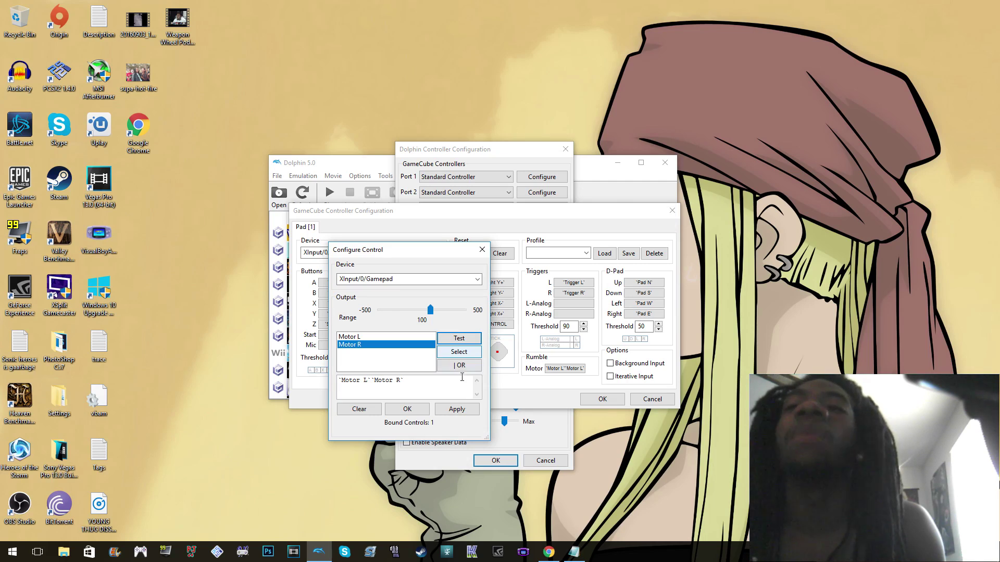
left_click(457, 409)
left_click(408, 409)
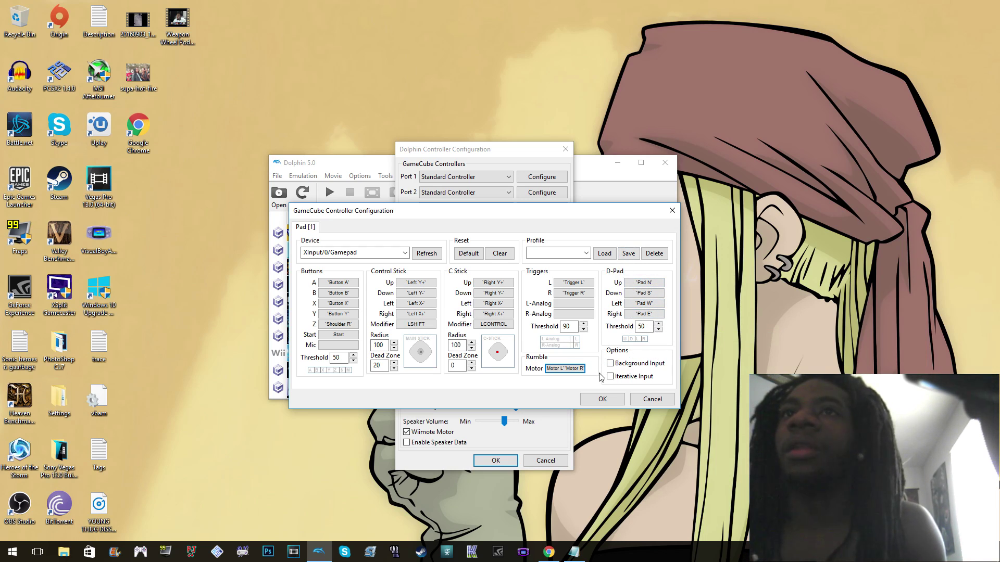
left_click(603, 399)
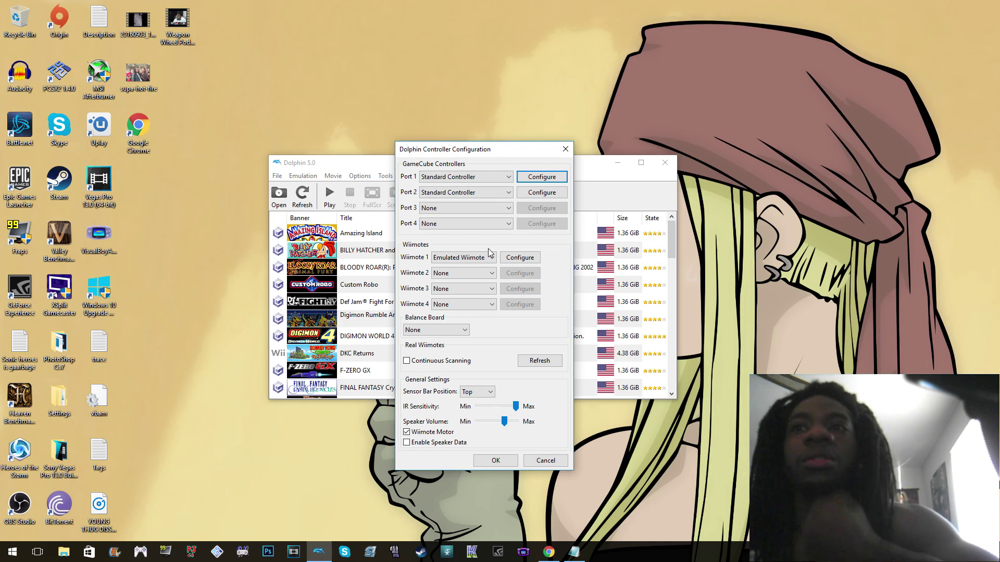
Step: Open the Emulated Wiimote 1 configuration and choose XInput/0/Gamepad as its device
left_click(513, 259)
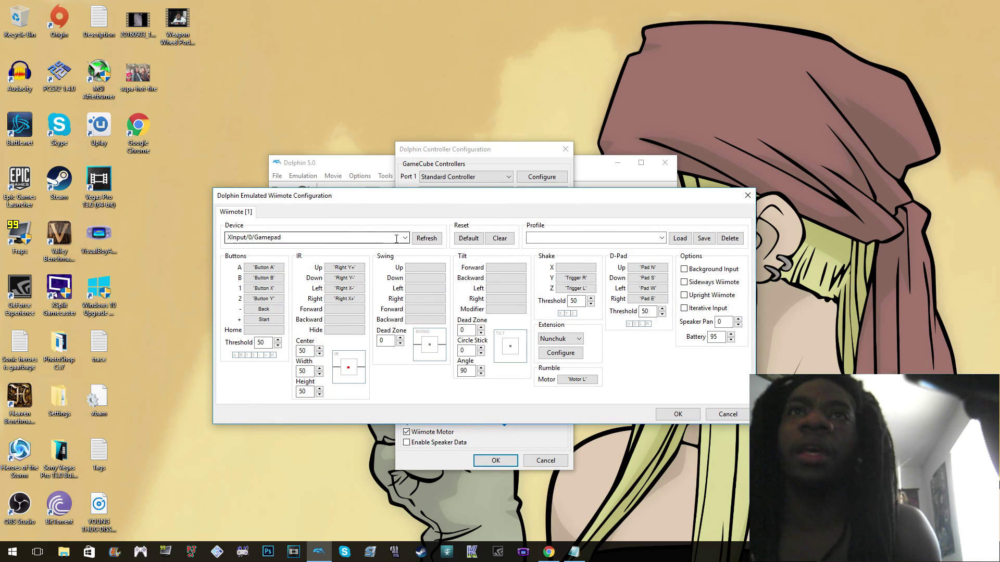
left_click(339, 238)
left_click(404, 238)
left_click(352, 255)
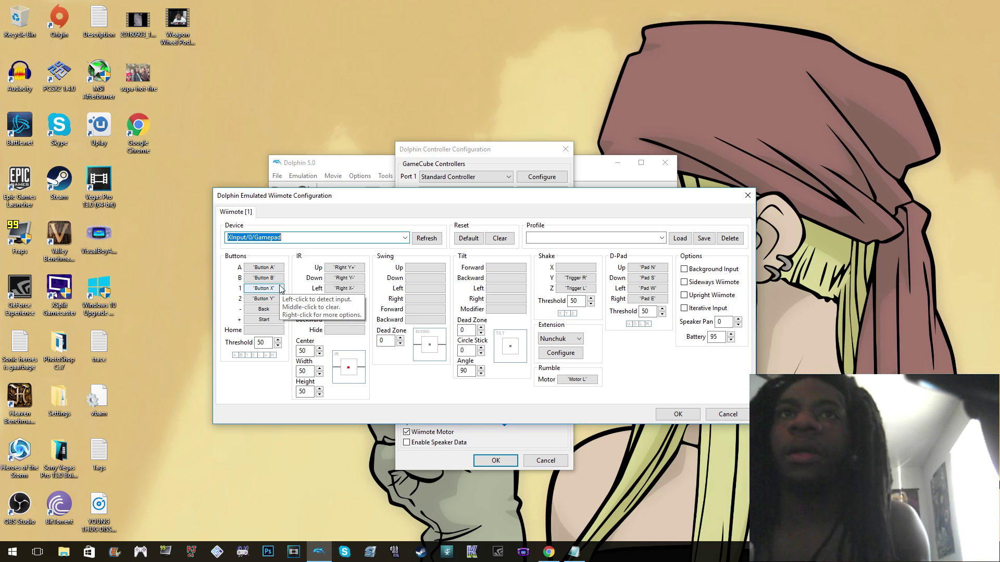
Step: Review the Wiimote's minus button mapping and its Shake Y and Shake Z mappings
left_click(264, 309)
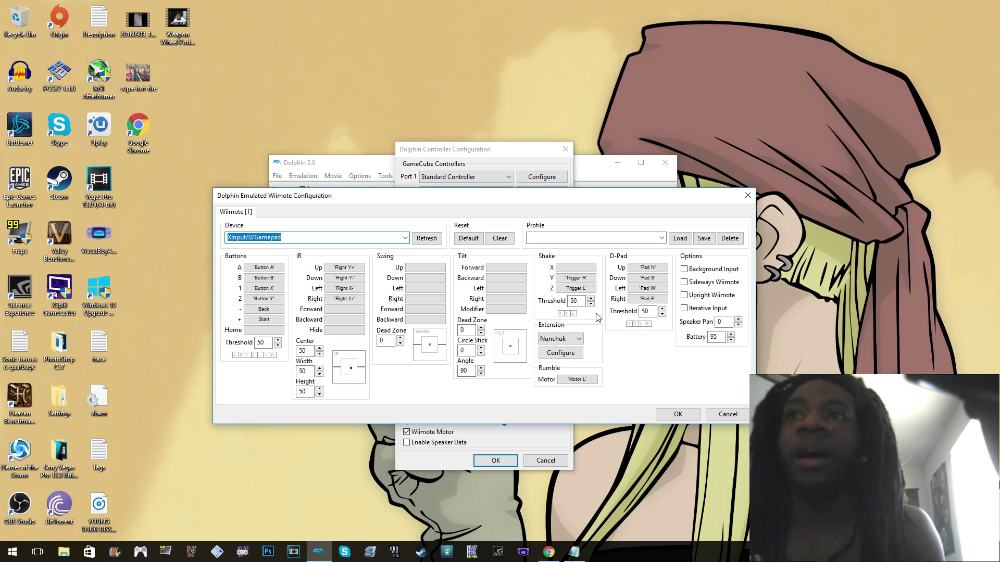
left_click(590, 279)
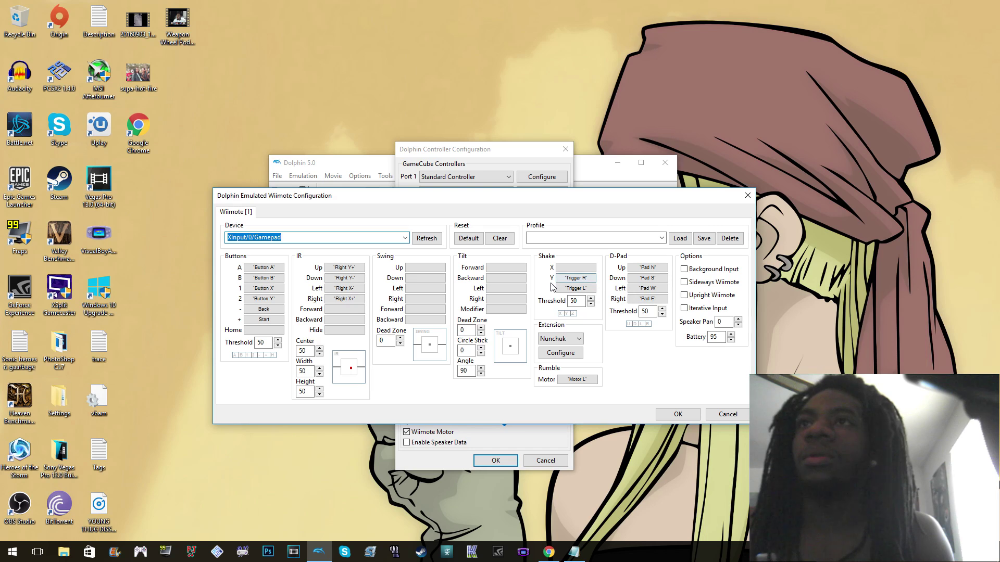
left_click(593, 289)
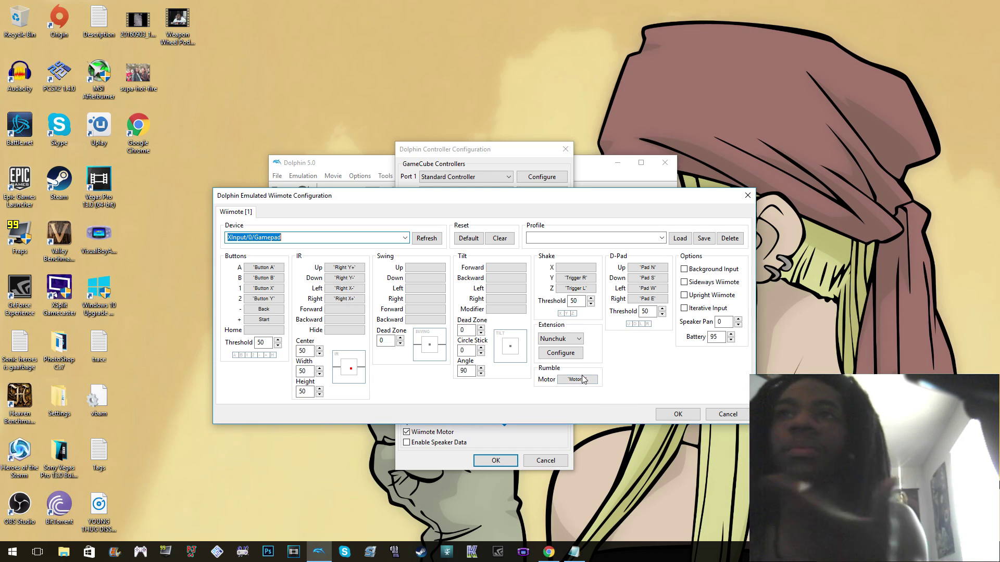
Step: Check the Nunchuk extension's mappings, and save the Wiimote and overall controller configuration
left_click(570, 353)
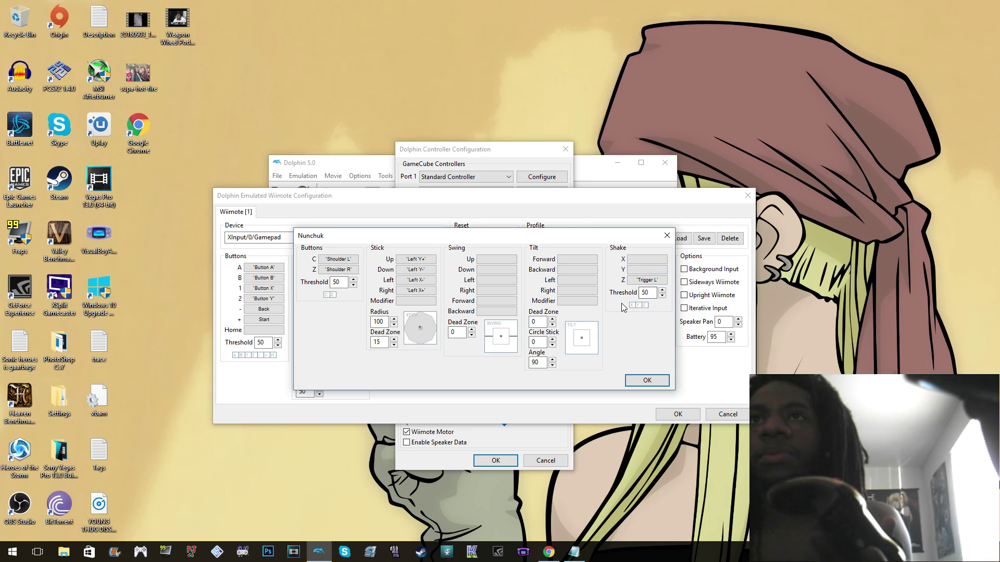
left_click(646, 380)
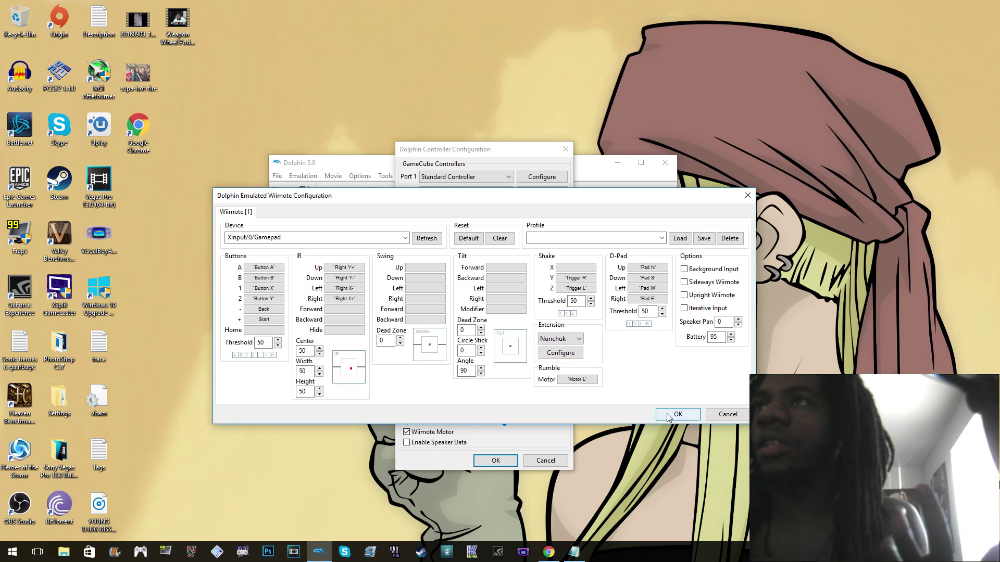
left_click(668, 415)
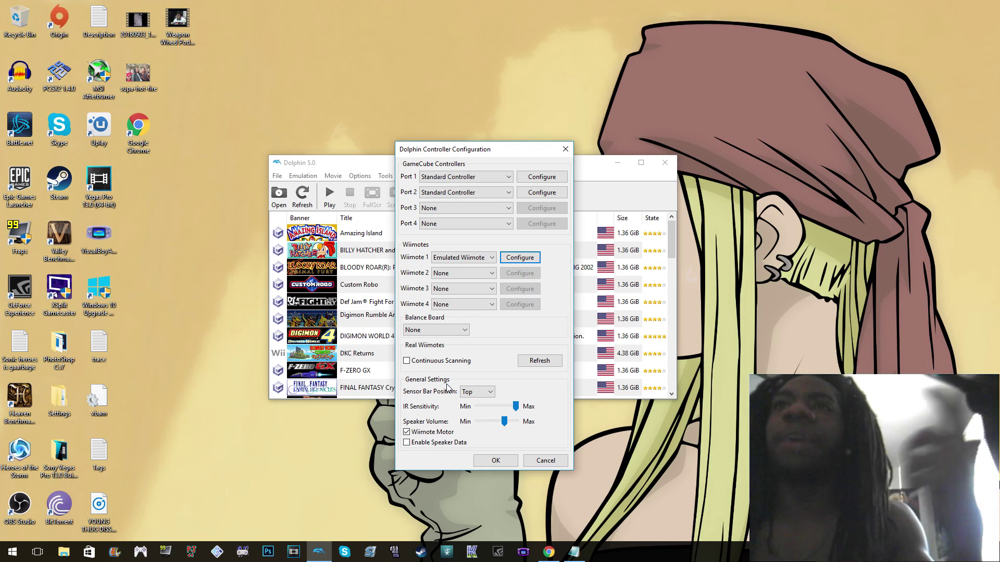
left_click(492, 461)
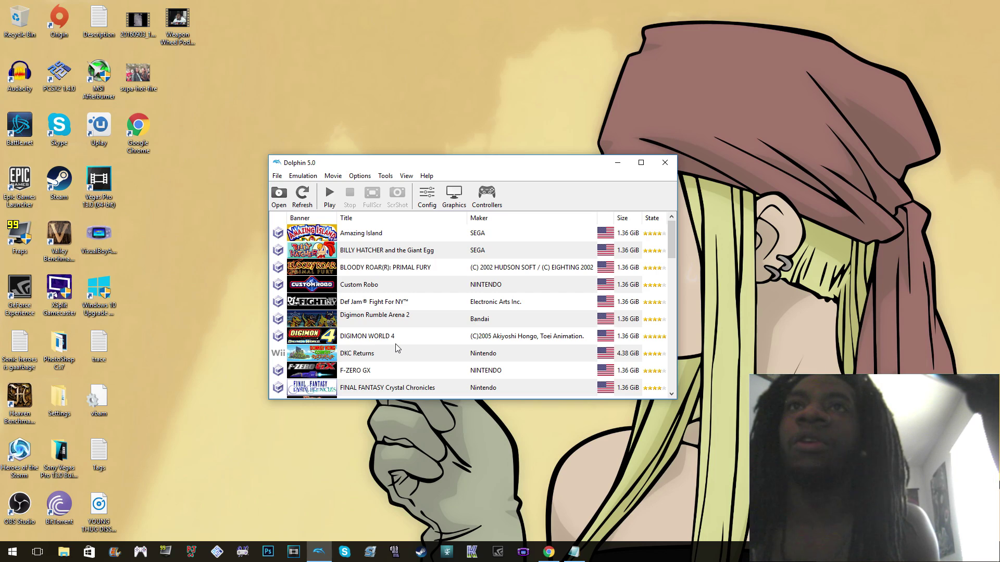
Step: Find Custom Robo in the game list, launch it, and proceed past its title screen
scroll(425, 292, "down", 5)
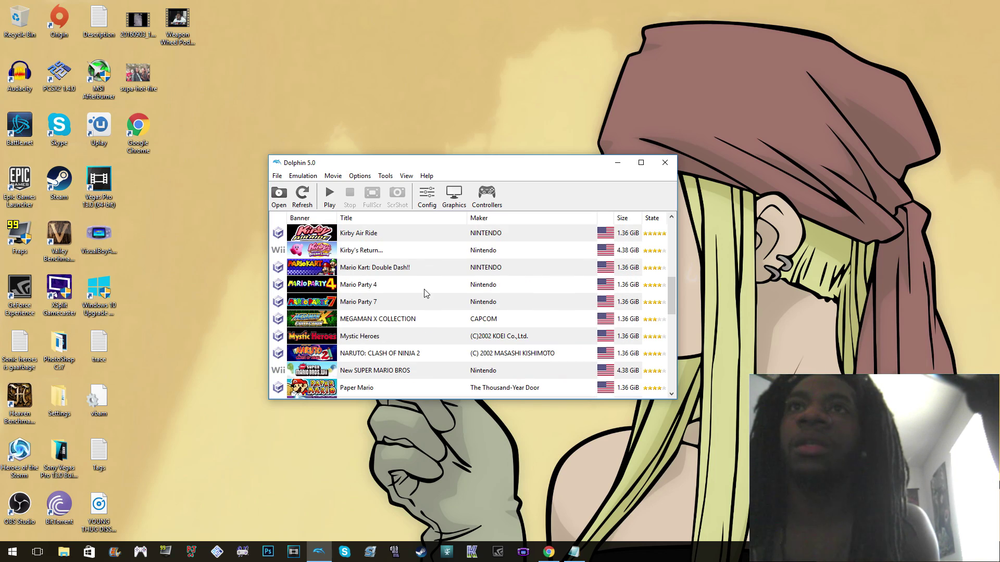
scroll(425, 294, "down", 4)
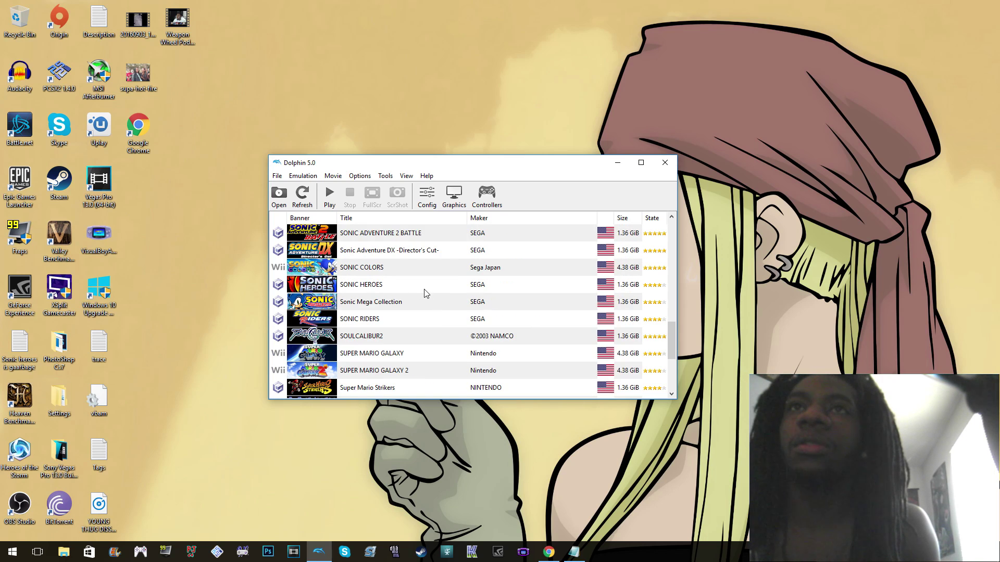
scroll(425, 294, "down", 3)
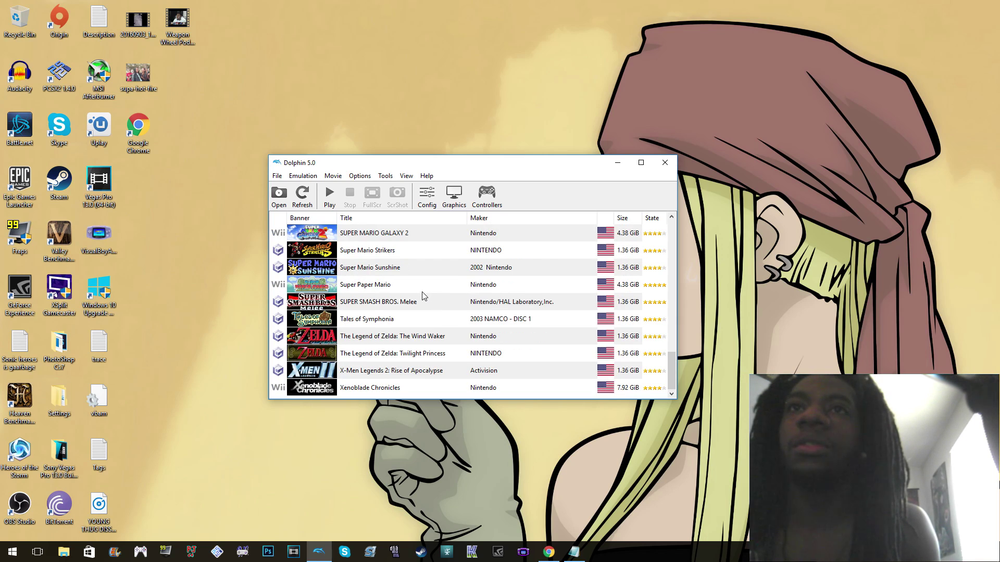
scroll(433, 284, "up", 12)
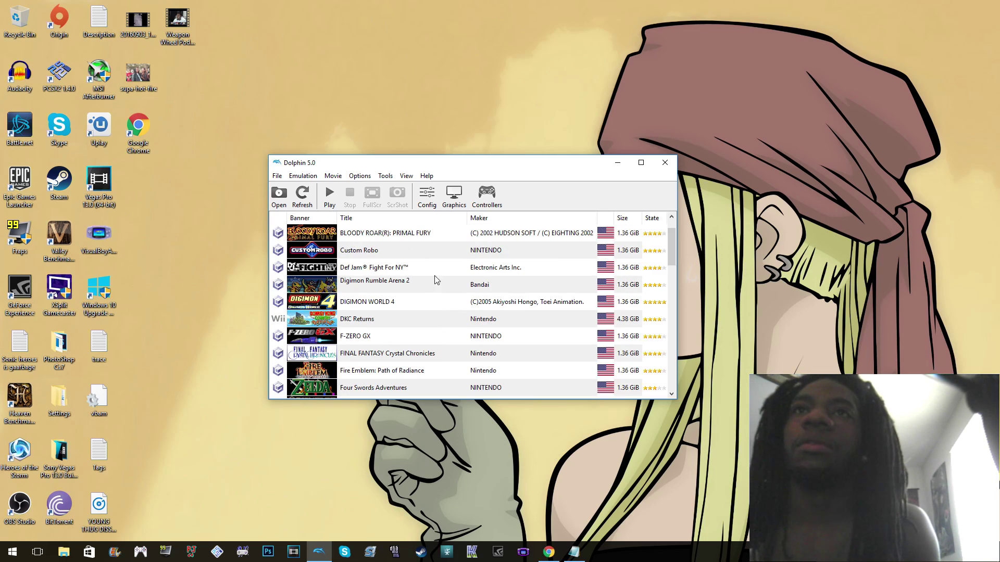
scroll(392, 256, "down", 1)
scroll(392, 281, "up", 1)
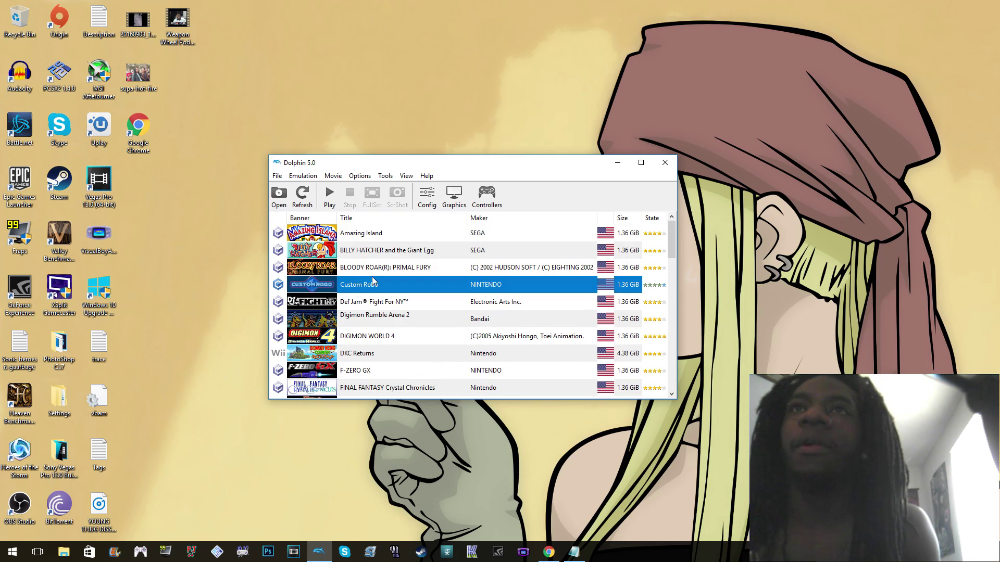
left_click(336, 202)
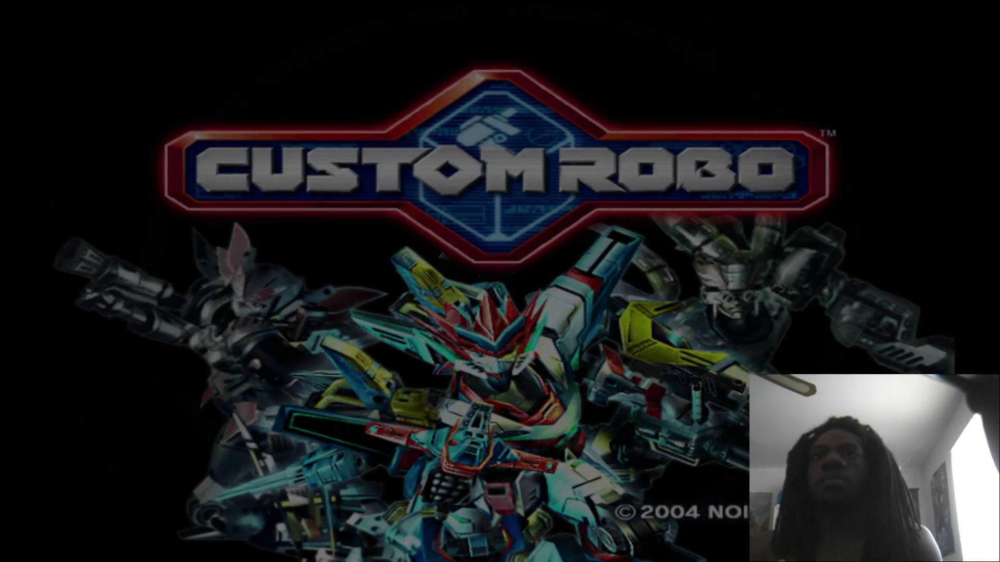
key("Return")
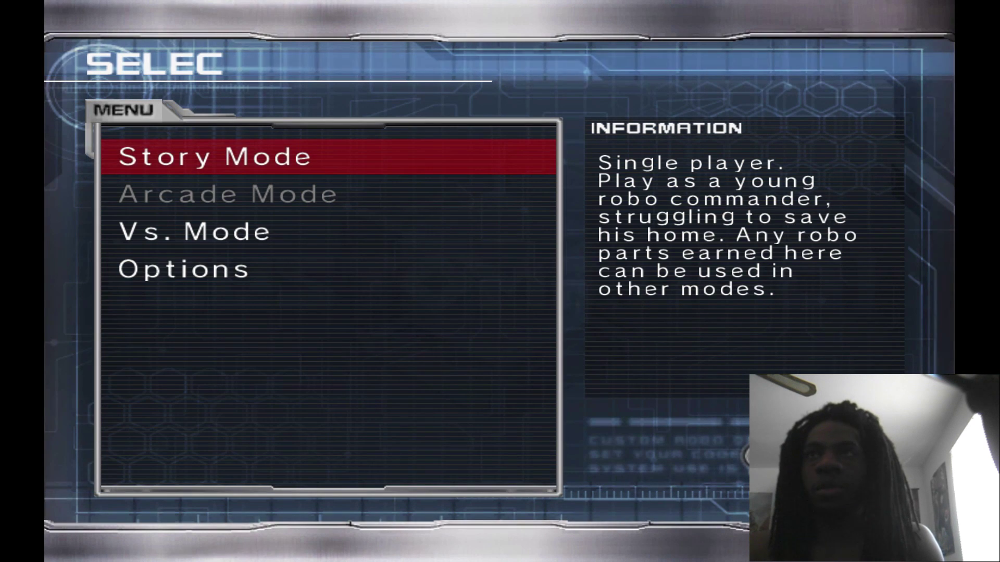
Step: Test the gamepad's directional controls by moving the selection up and down between Story Mode, Vs. Mode and Options
key("Down")
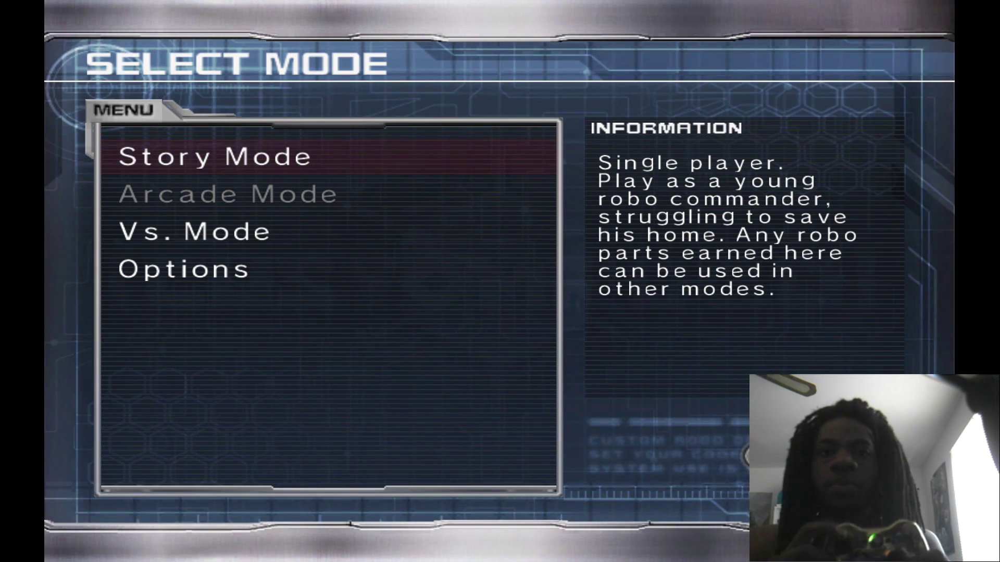
key("Down")
key("Up")
key("Down")
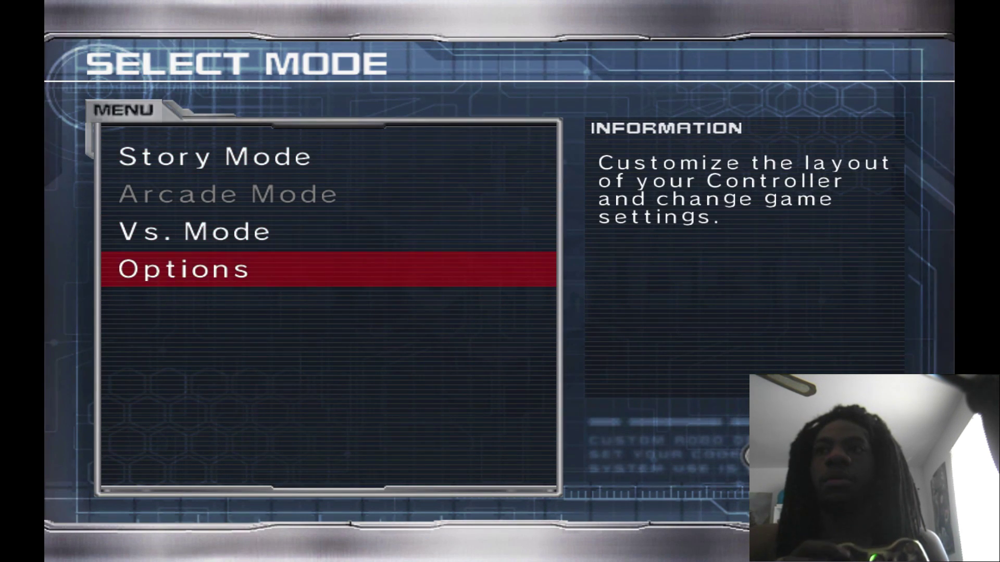
key("Down")
key("Down")
key("Down")
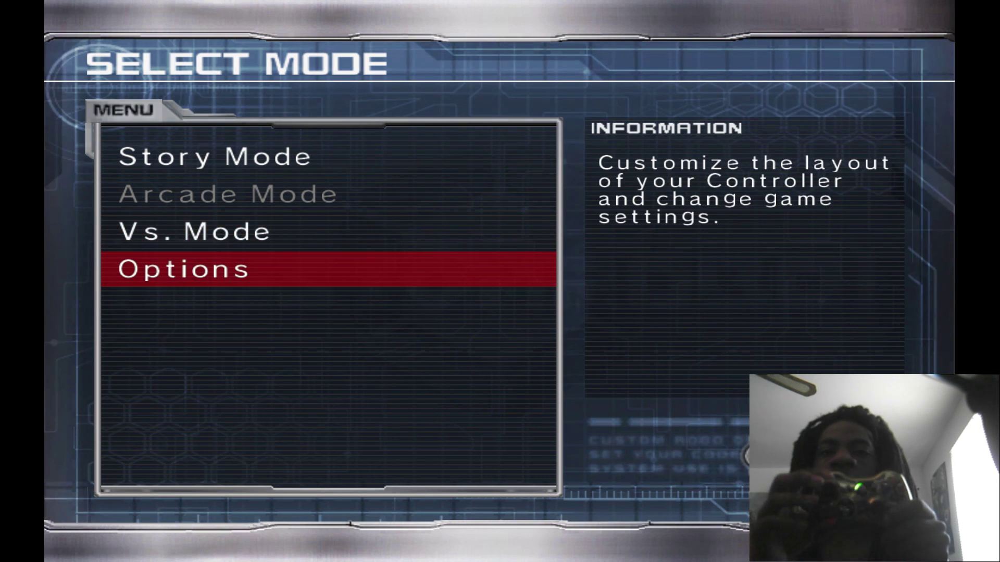
key("Up")
key("Down")
key("Up")
key("Up")
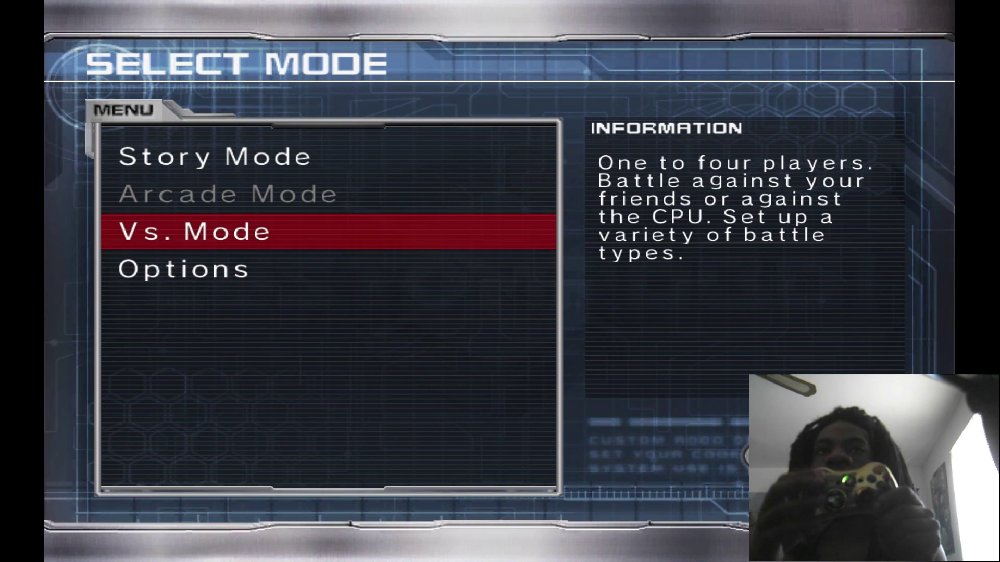
key("Down")
Step: Test confirming and backing out in Vs. Mode by entering and leaving Single Battle and moving through the battle types
key("Return")
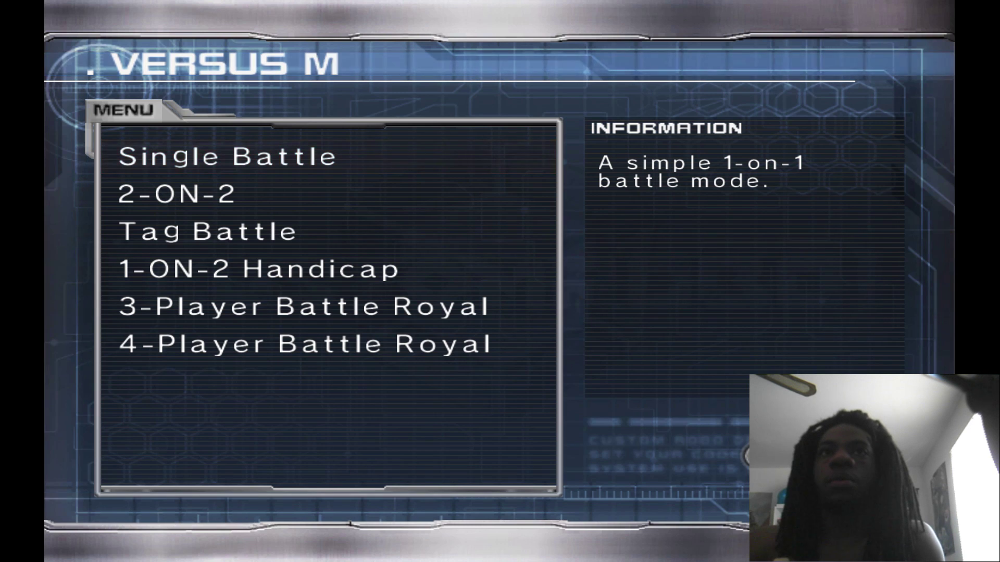
key("Return")
key("Down")
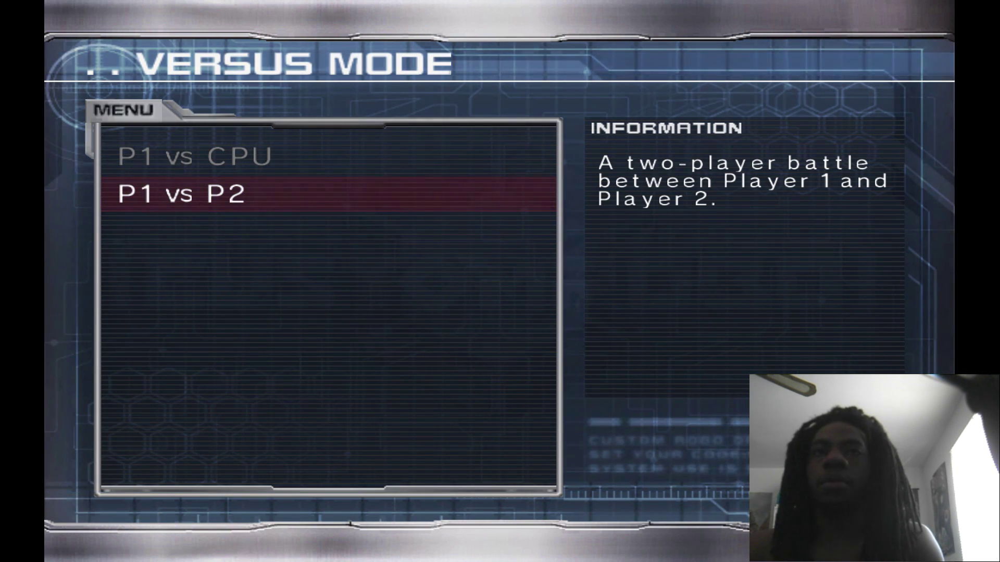
key("Escape")
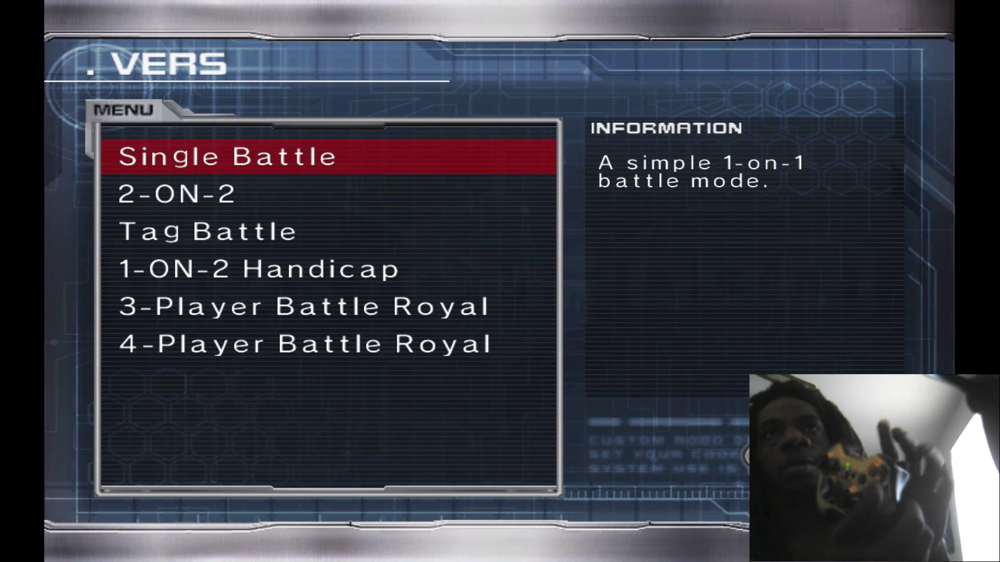
key("Return")
key("Escape")
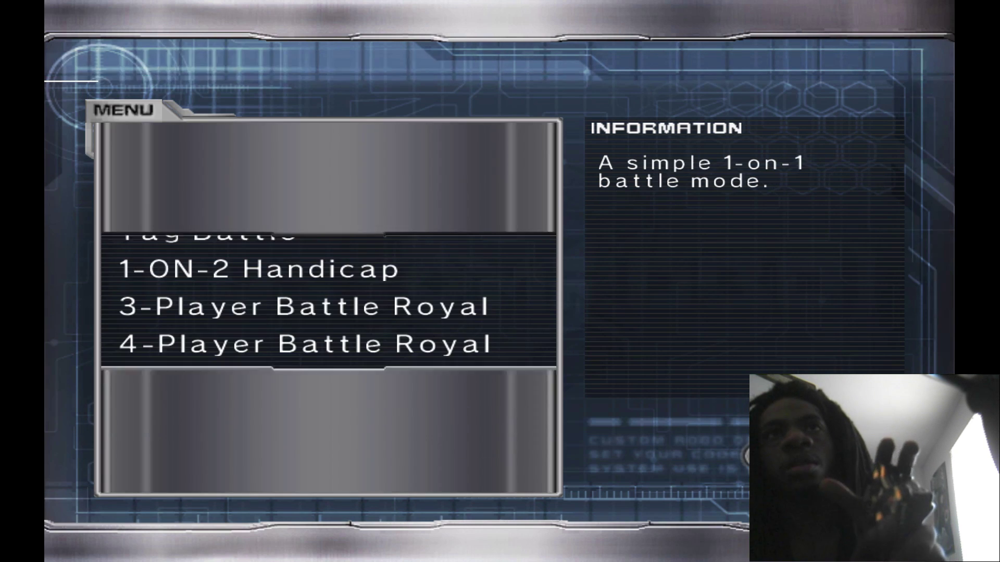
key("Down")
key("Down")
key("Down")
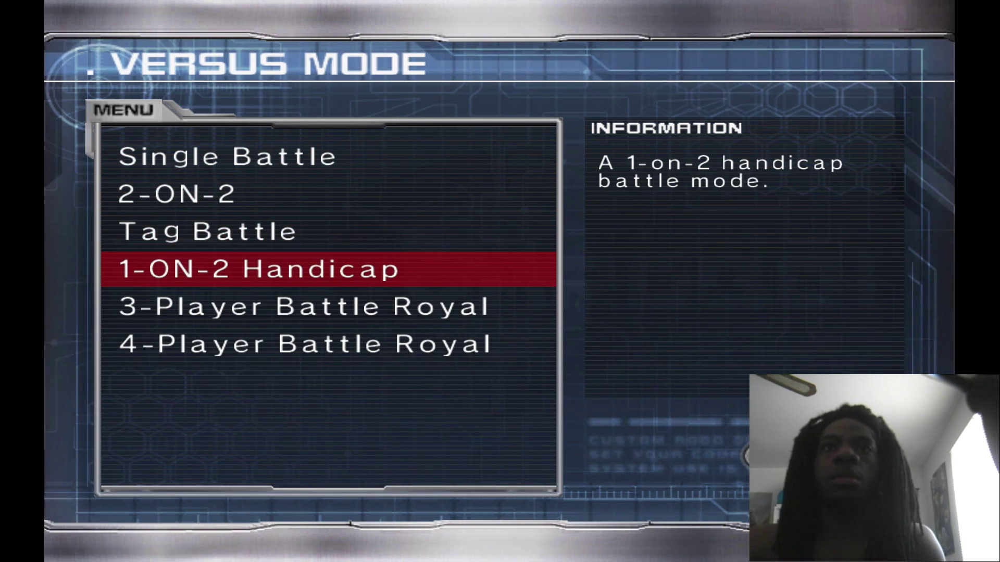
key("Escape")
Step: Open Story Mode and start it with the existing save file
key("Up")
key("Up")
key("Return")
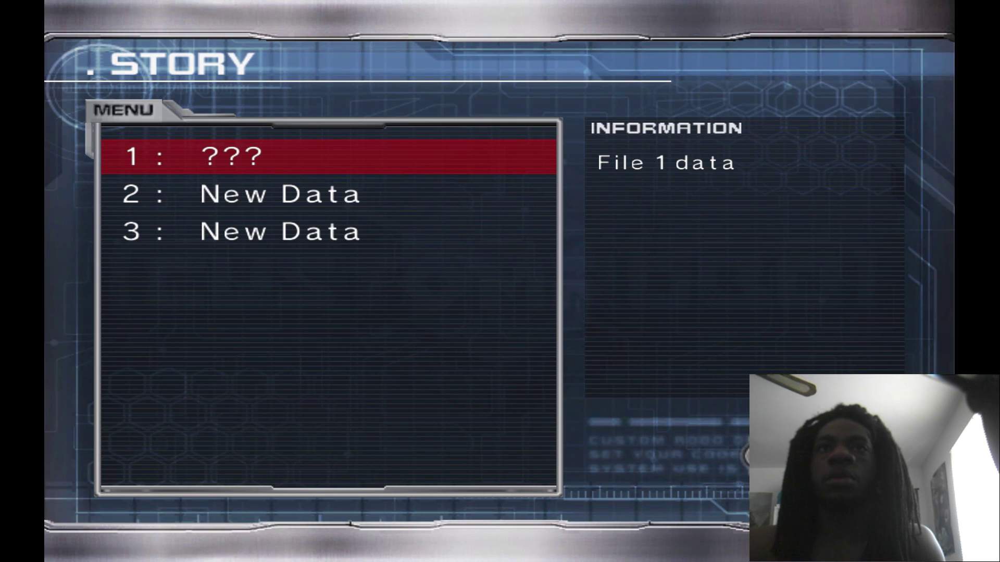
key("Down")
key("Return")
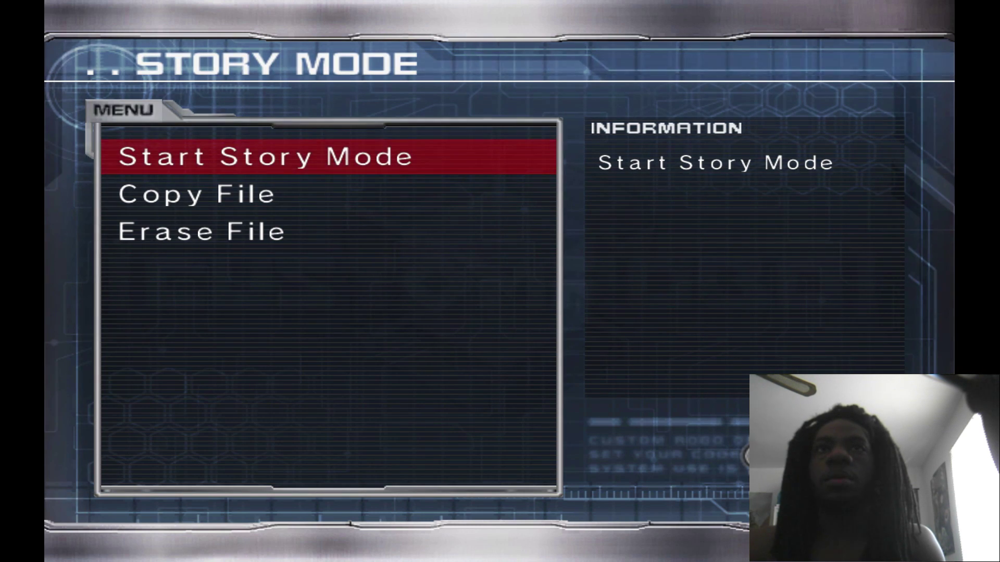
key("Return")
key("Return")
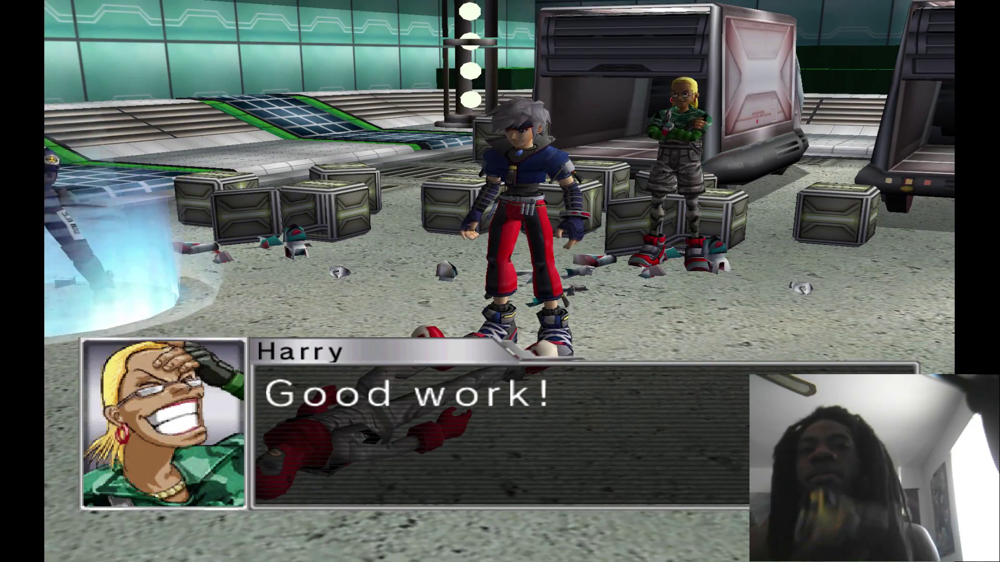
Step: Advance through Harry's story dialogue and answer his question with "Got it!"
key("Return")
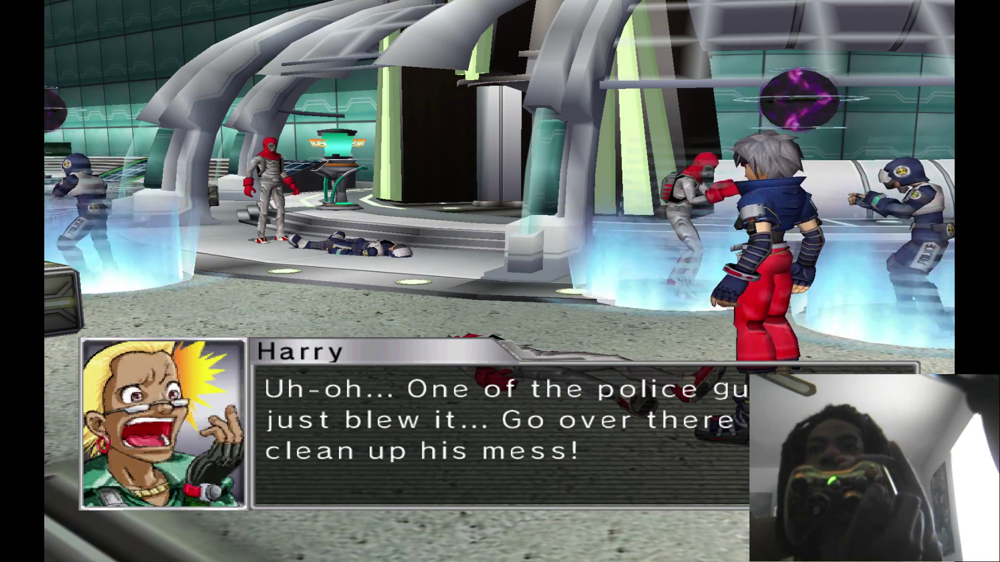
key("Return")
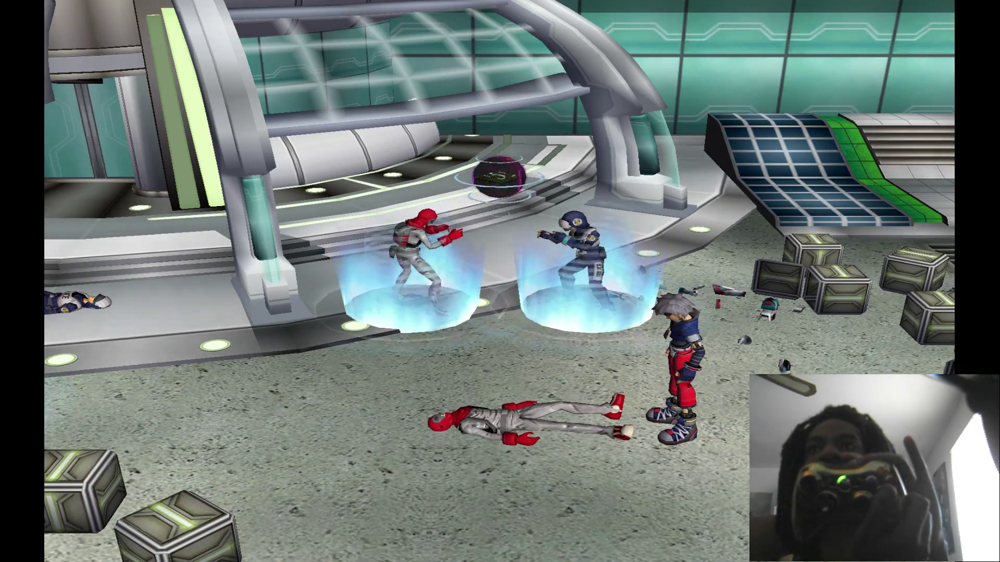
key("Return")
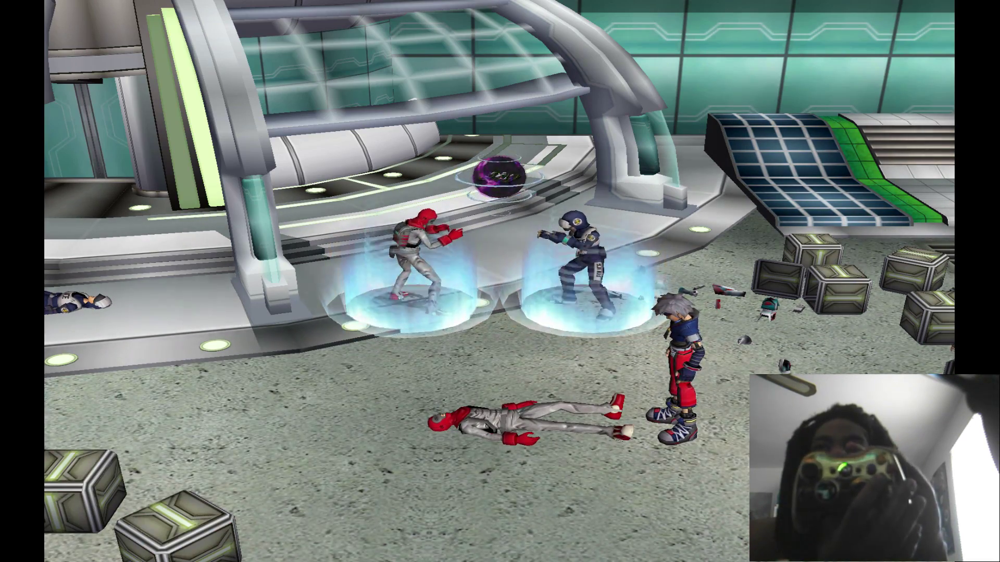
key("Return")
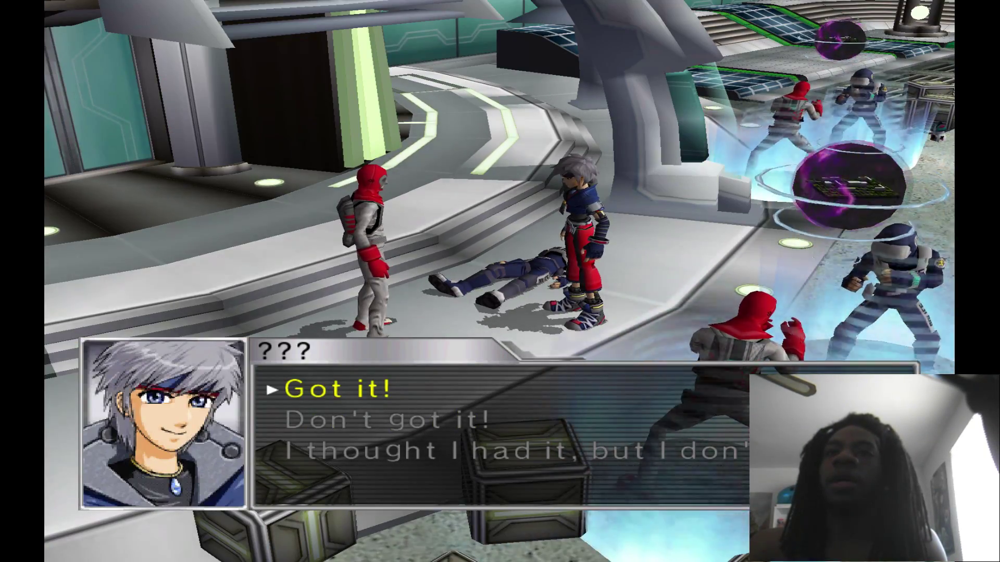
key("Return")
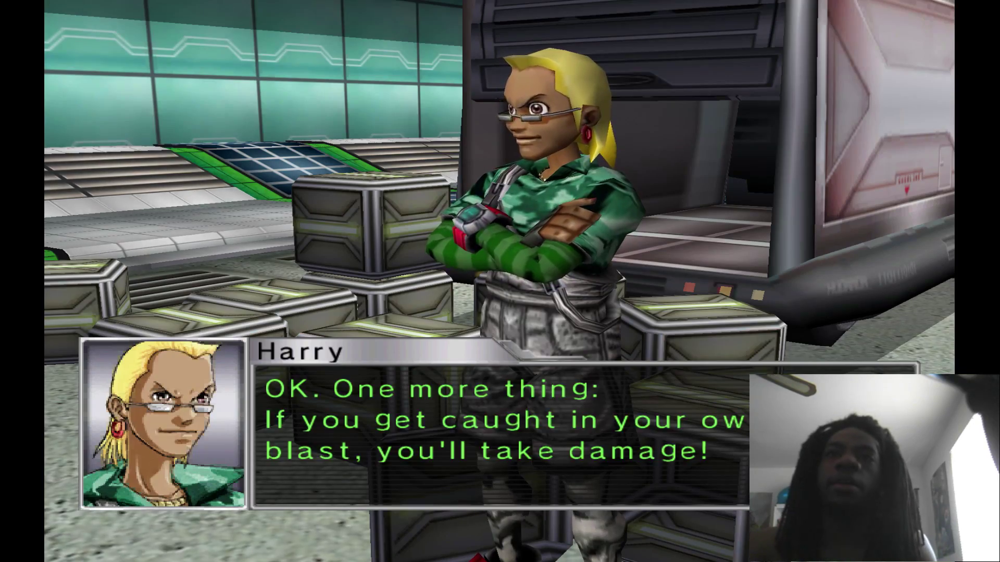